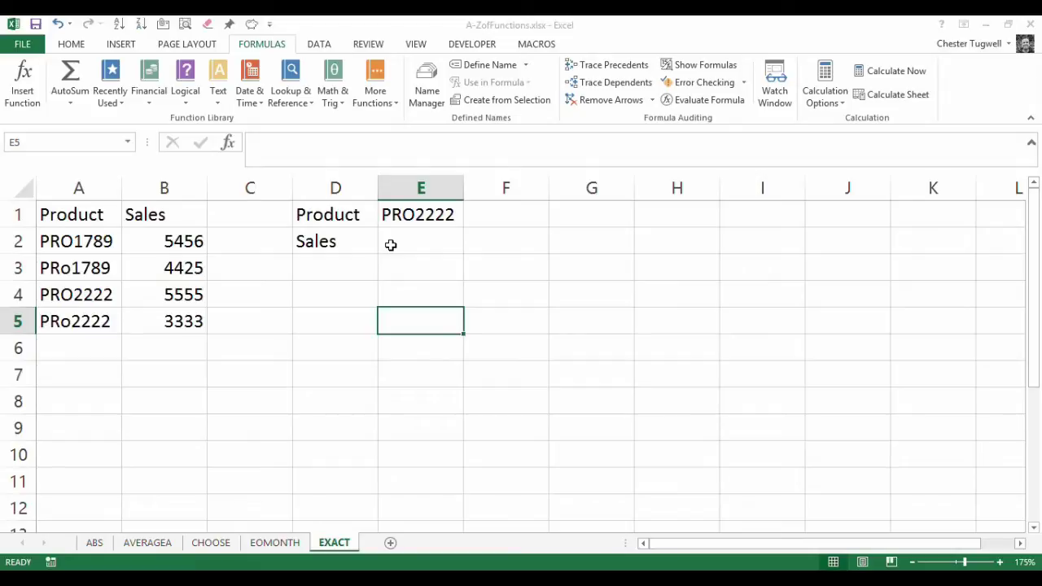
# - Choose PRo1789 as the product in cell E1
pyautogui.click(412, 214)
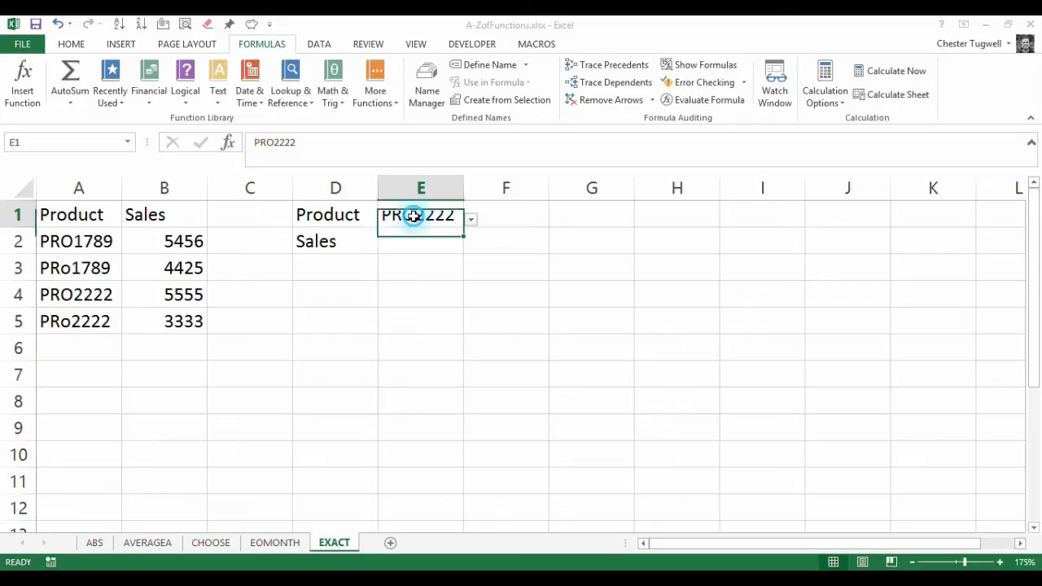
pyautogui.click(471, 222)
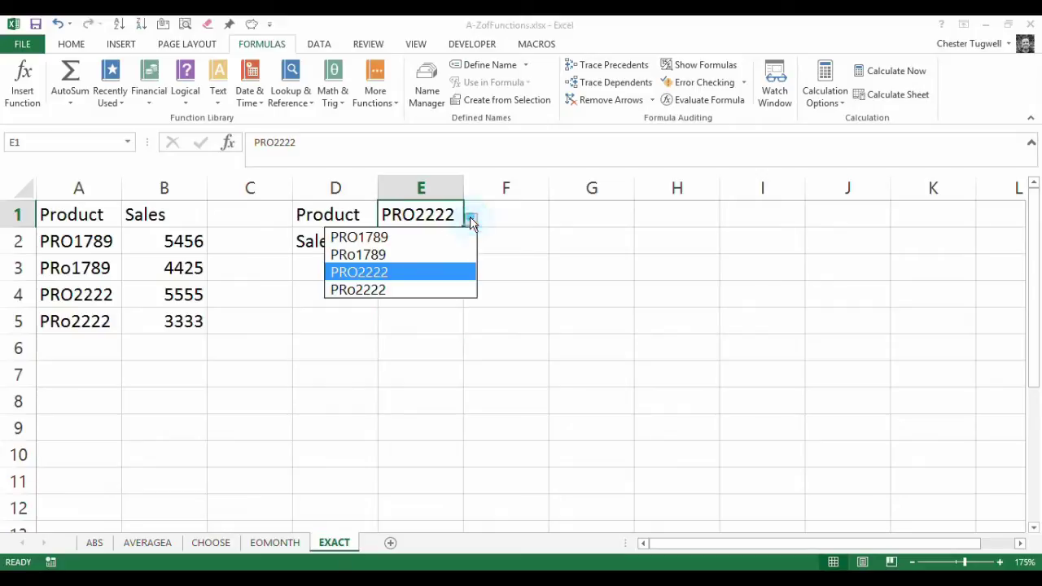
pyautogui.click(383, 255)
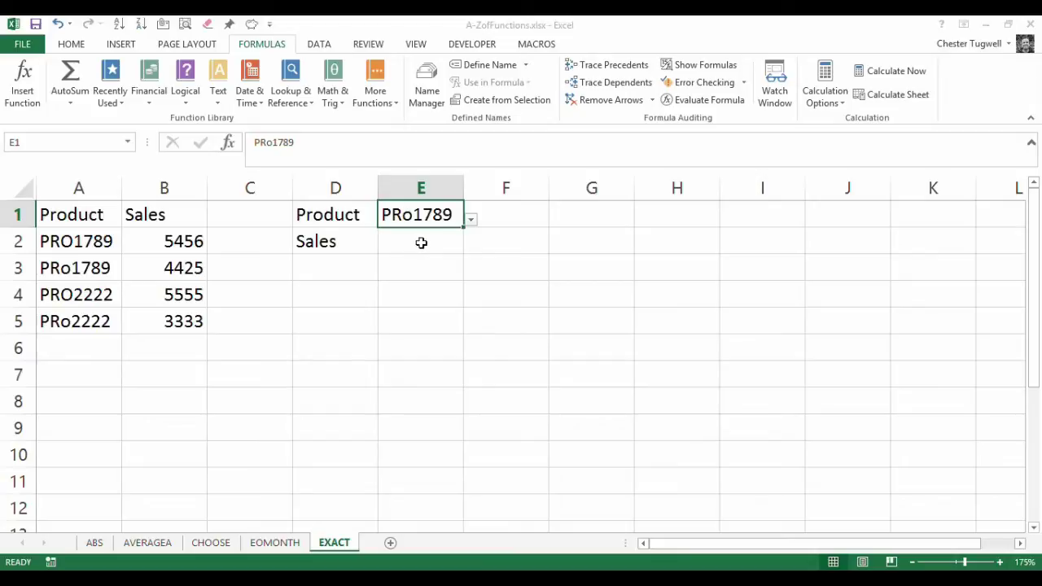
# - Enter =EXACT(E1,A2) in cell E2 to compare the chosen product with the first product in the list
pyautogui.click(413, 243)
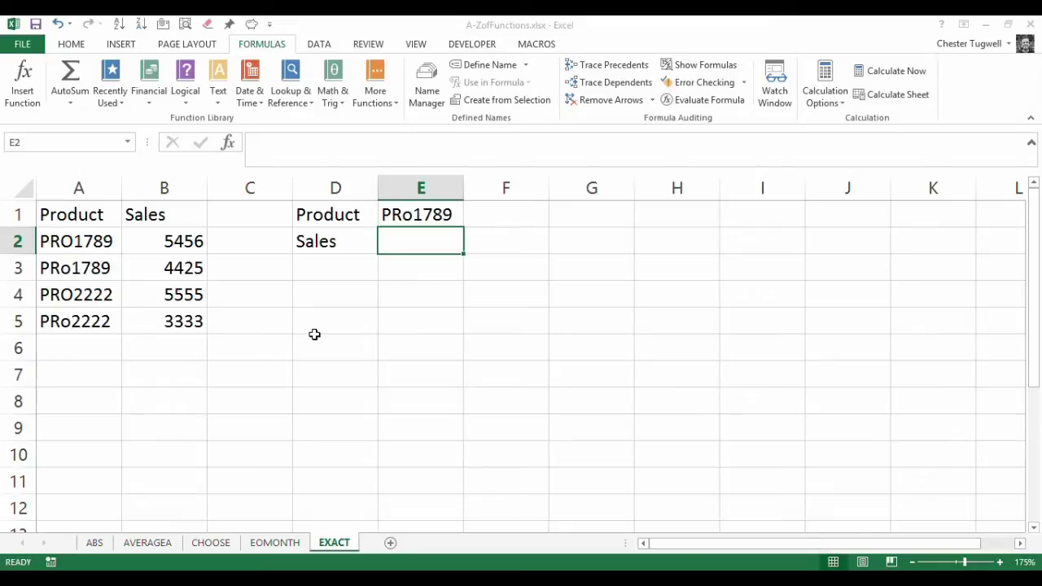
pyautogui.write('=ex')
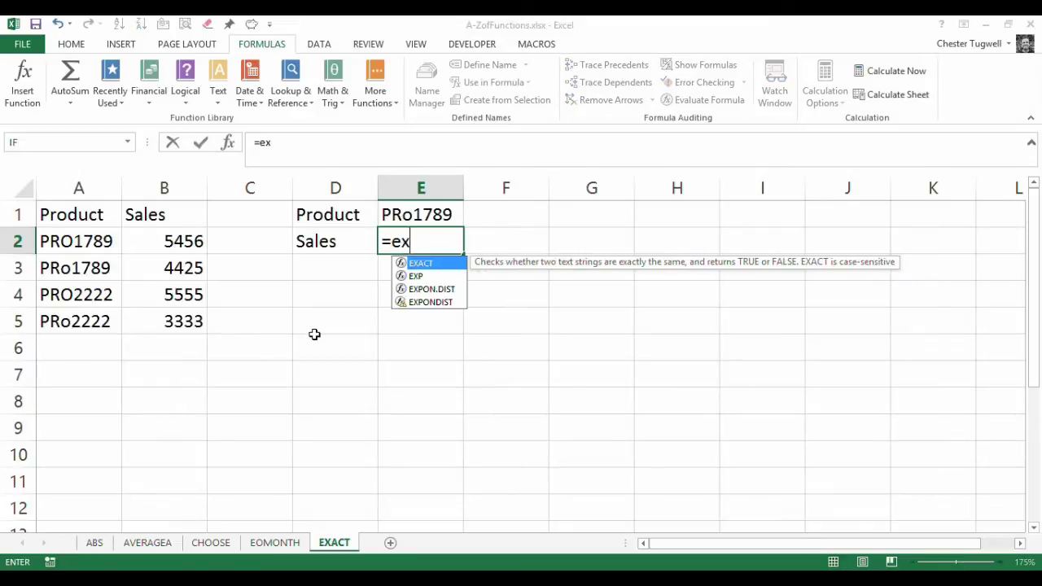
pyautogui.write('act(')
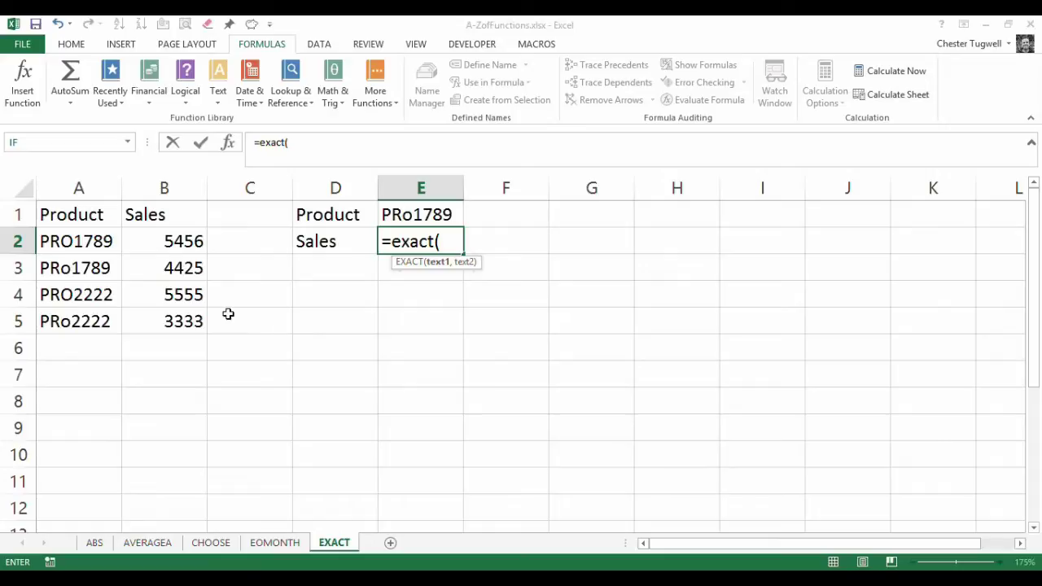
pyautogui.click(417, 213)
pyautogui.write(',')
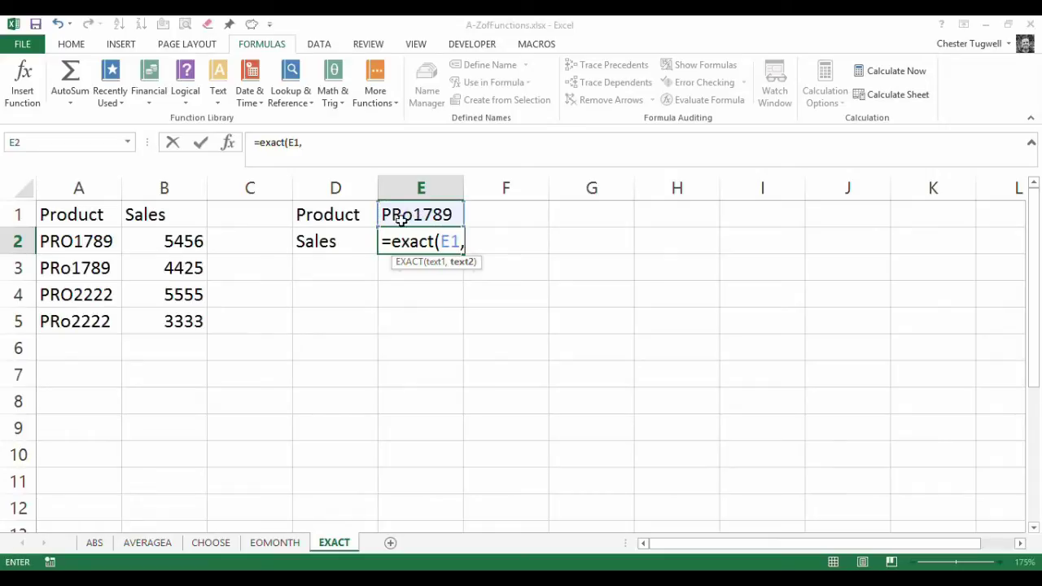
pyautogui.click(92, 249)
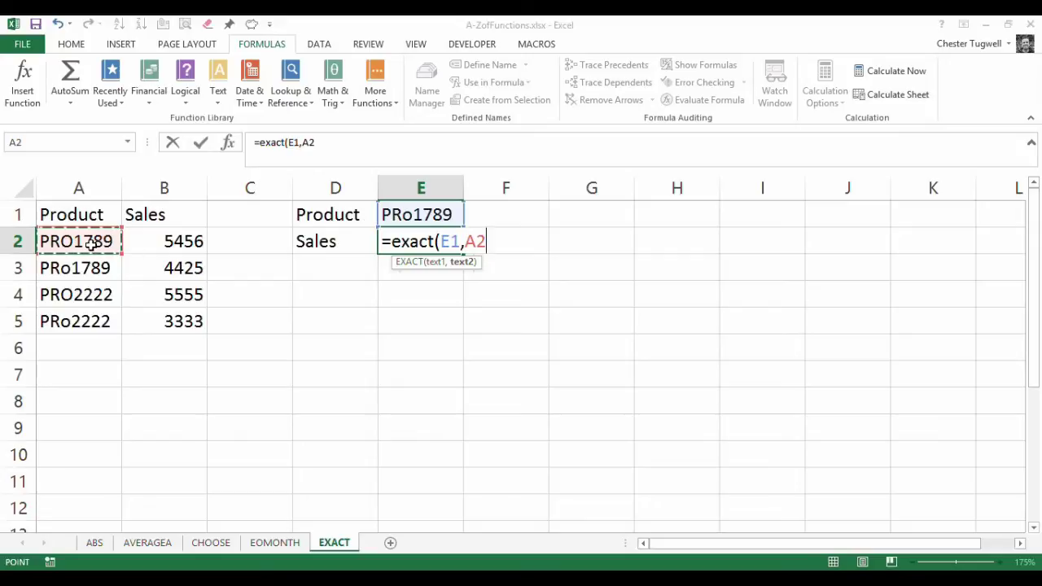
pyautogui.write(')')
pyautogui.press('Return')
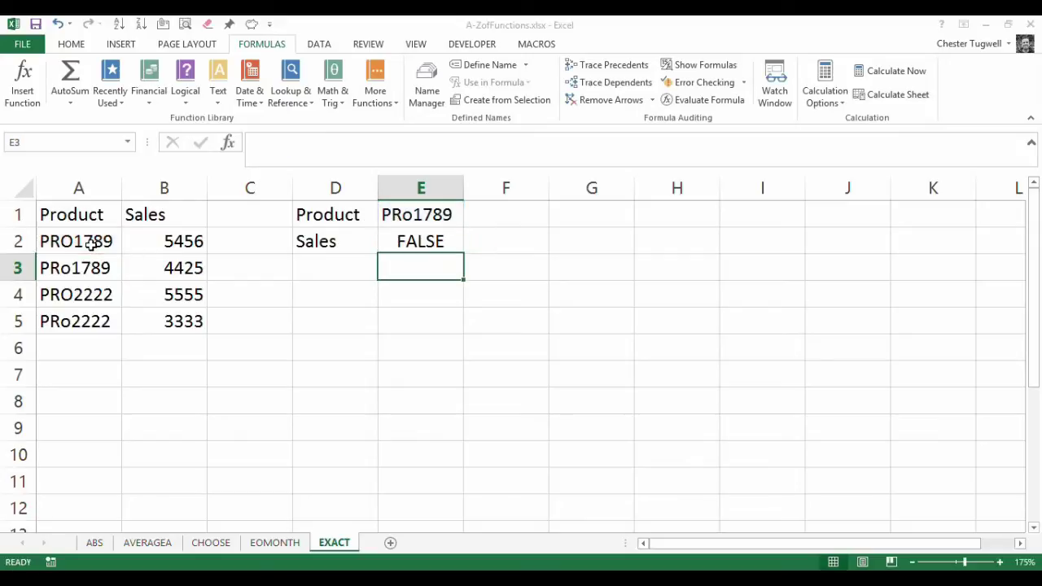
# - Test the comparison by choosing PRo1789 again and then PRO1789 as the product in cell E1
pyautogui.click(409, 214)
pyautogui.click(471, 222)
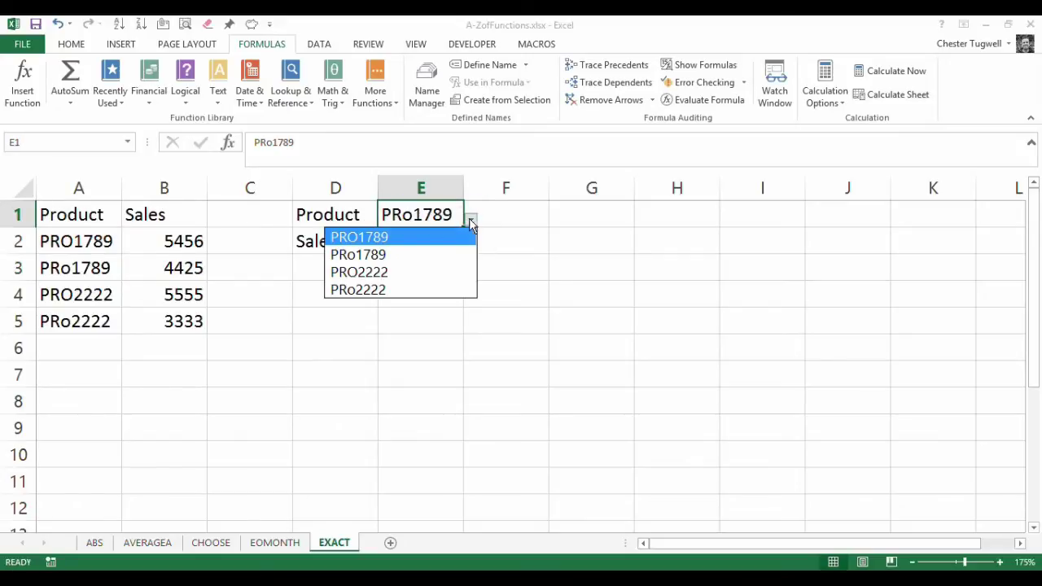
pyautogui.click(401, 255)
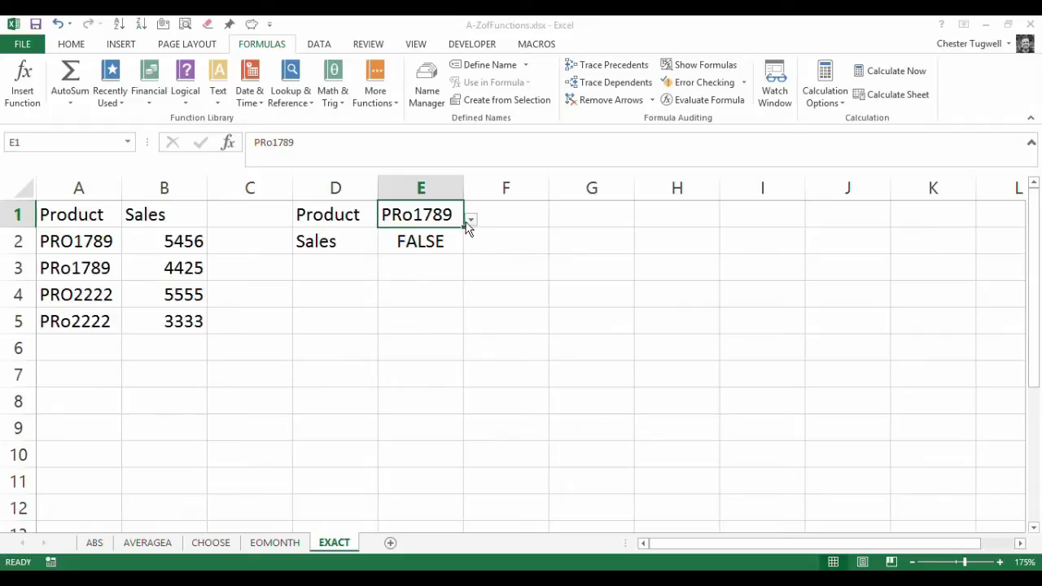
pyautogui.click(471, 221)
pyautogui.click(426, 254)
pyautogui.click(471, 220)
pyautogui.click(421, 237)
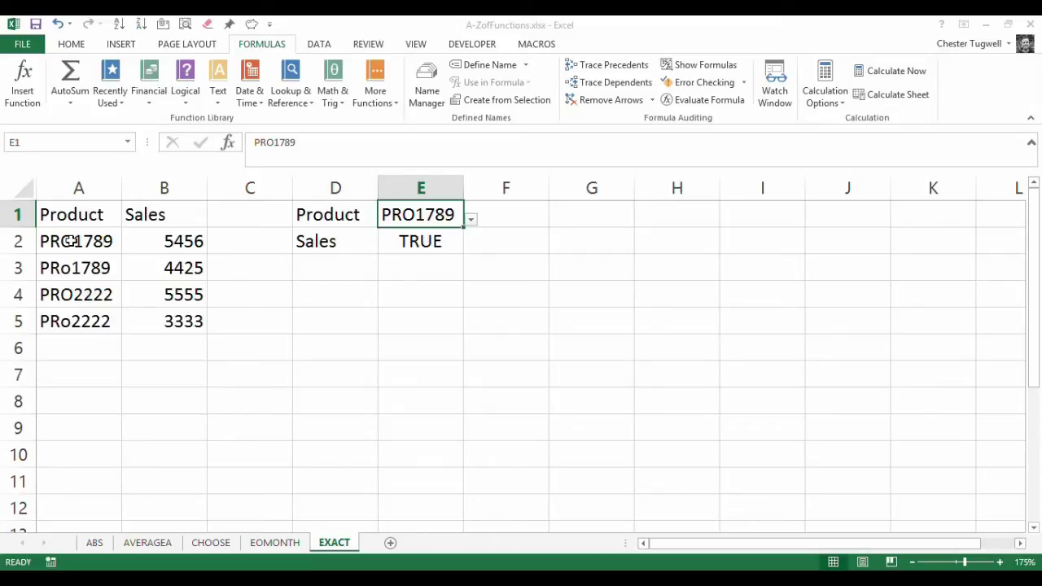
# - Inspect the cell references of the EXACT formula in E2, and switch the product in E1 to PRo1789
pyautogui.doubleClick(449, 242)
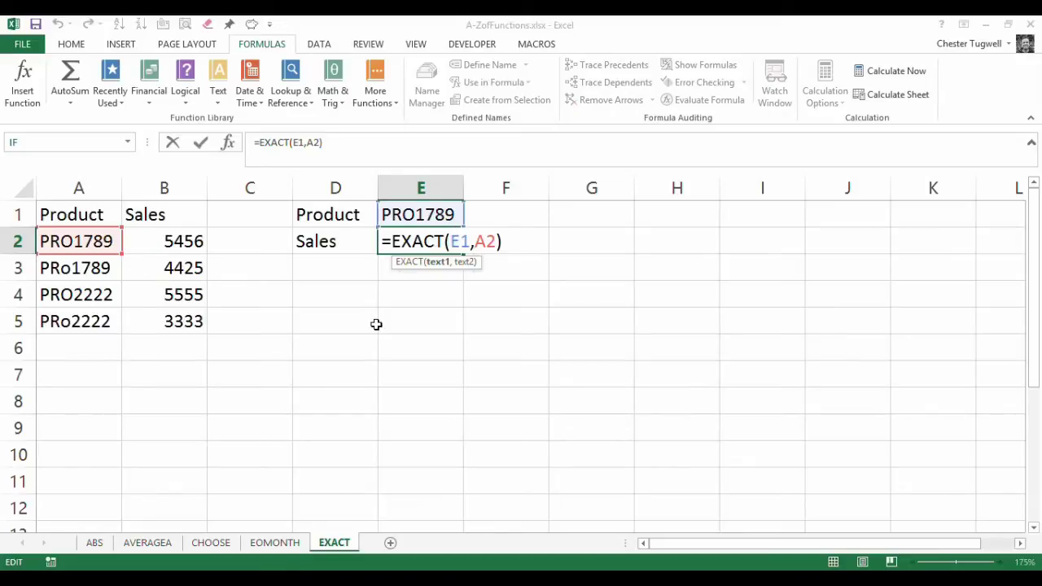
pyautogui.press('Escape')
pyautogui.doubleClick(438, 241)
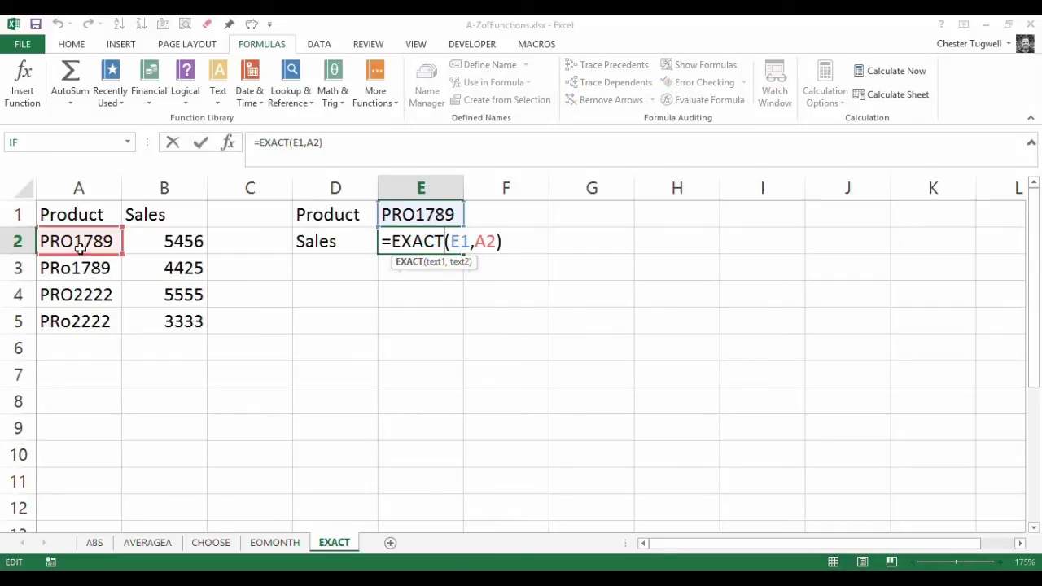
pyautogui.hotkey('ctrl', 'Return')
pyautogui.click(449, 213)
pyautogui.click(471, 219)
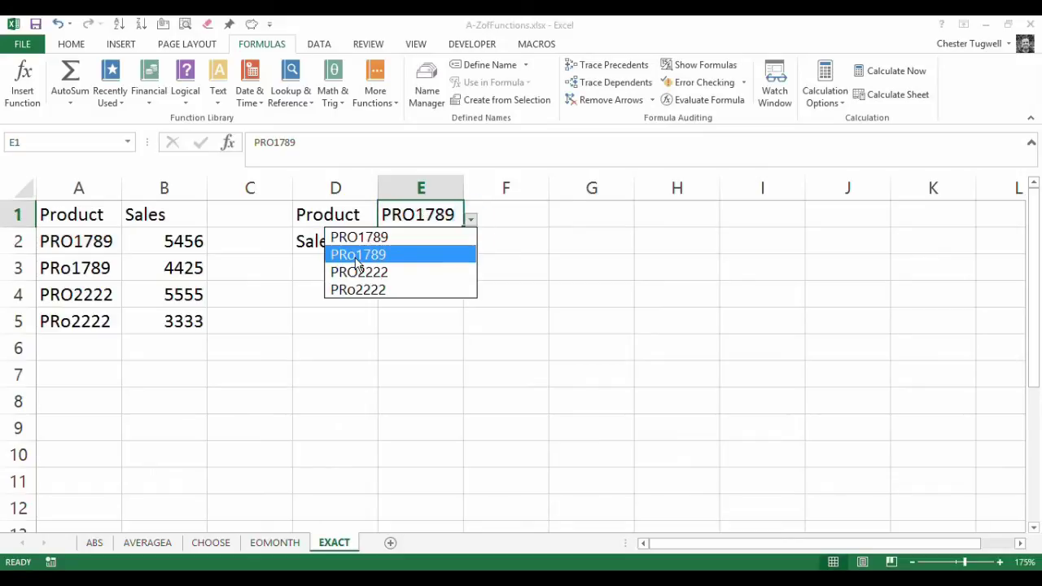
pyautogui.click(358, 255)
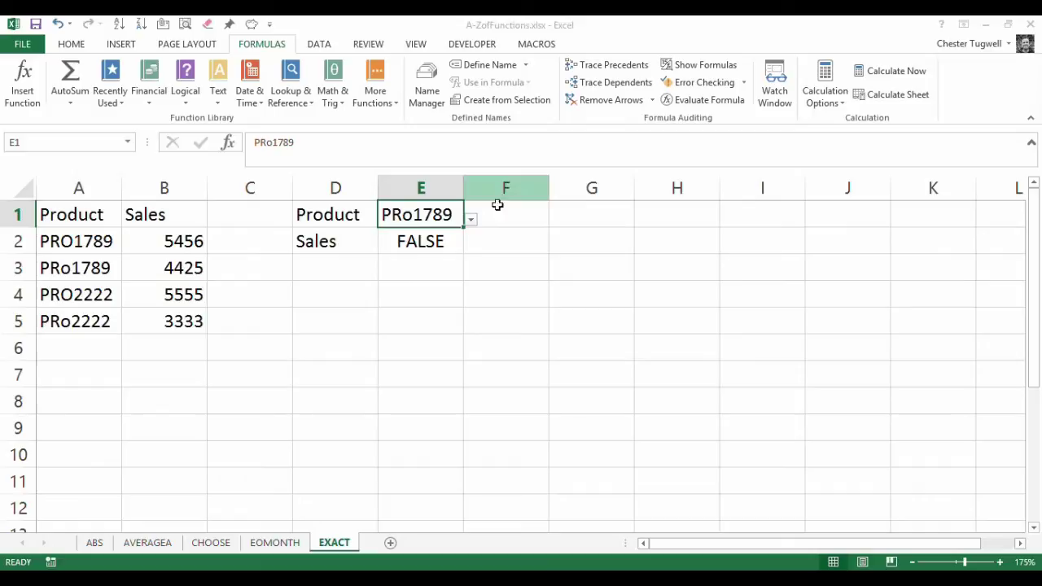
# - Extend the second argument of the EXACT formula in E2 to A2:A5 and enter it as an array formula
pyautogui.click(435, 239)
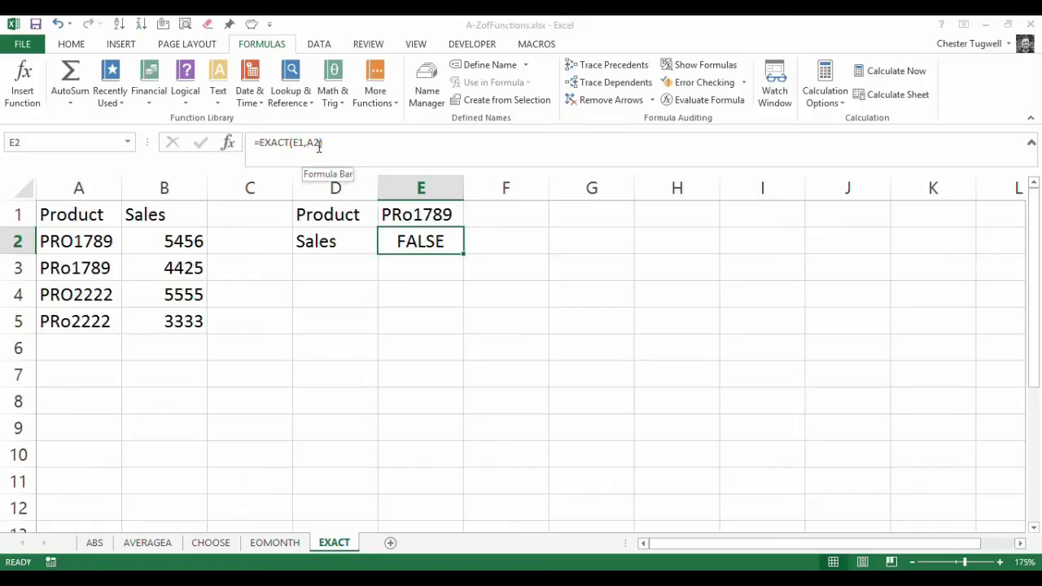
pyautogui.doubleClick(437, 238)
pyautogui.click(482, 241)
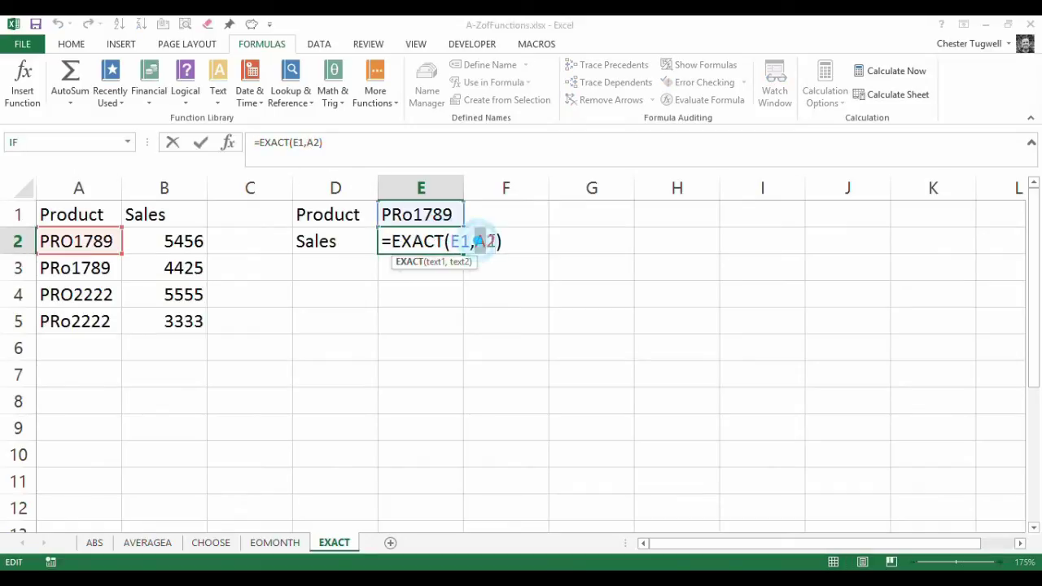
pyautogui.moveTo(122, 255); pyautogui.dragTo(122, 334)
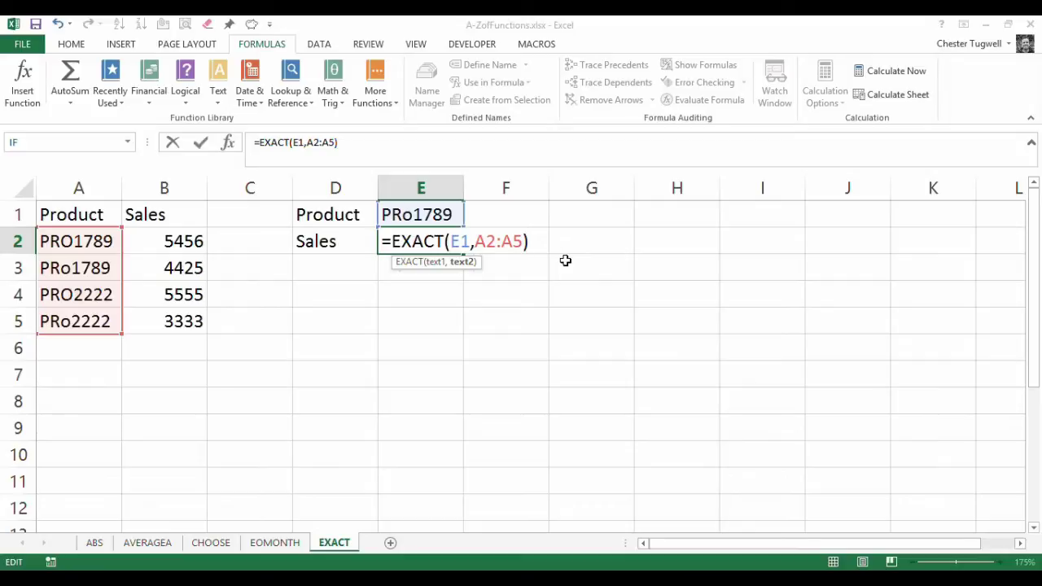
pyautogui.hotkey('ctrl', 'shift', 'Return')
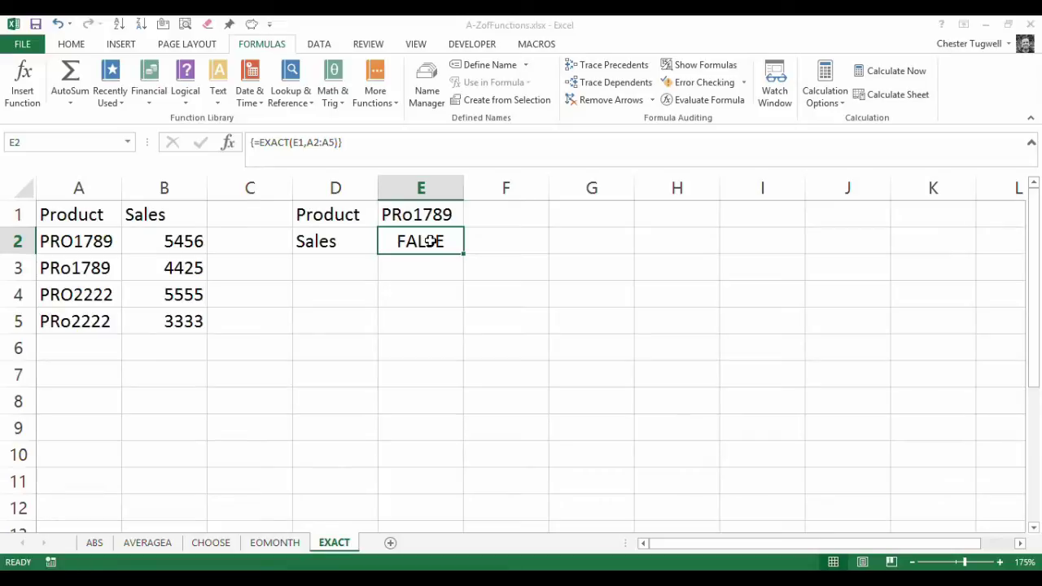
# - Evaluate the EXACT array formula in E2 in place to examine its individual results, and cancel the edit
pyautogui.doubleClick(430, 241)
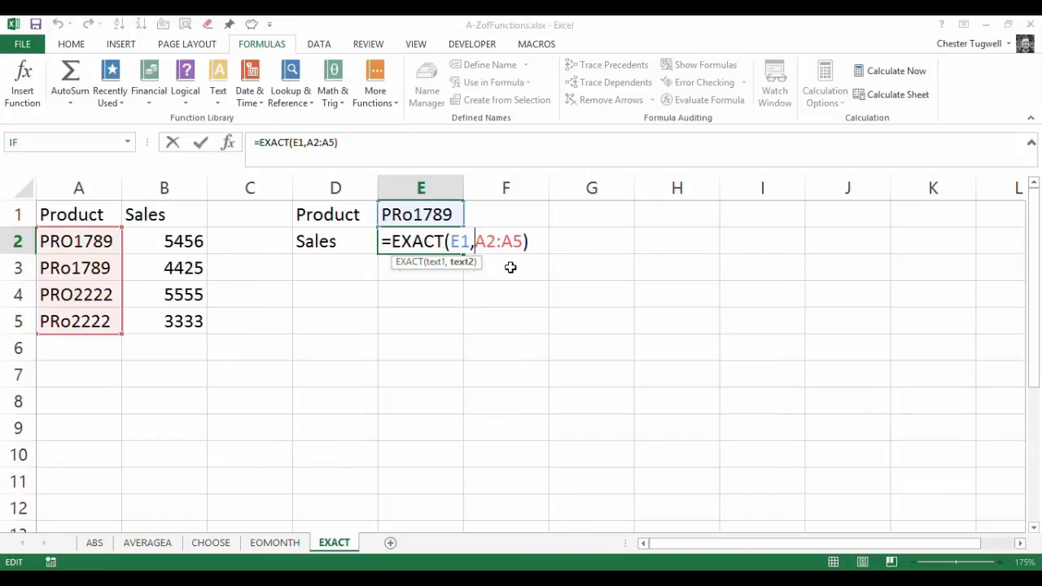
pyautogui.press('F9')
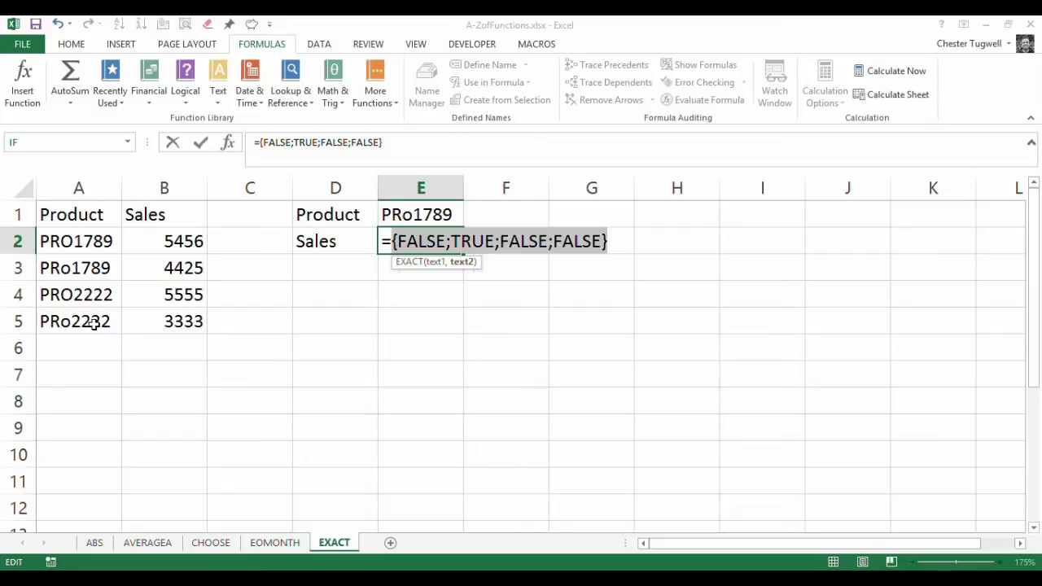
pyautogui.press('Escape')
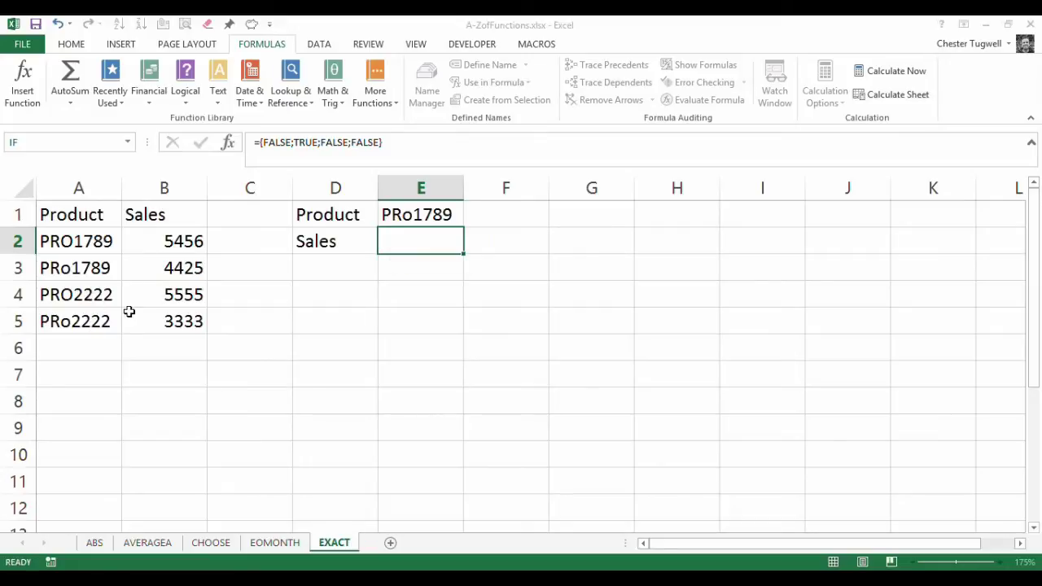
# - Change the product in cell E1 to PRo2222
pyautogui.click(429, 214)
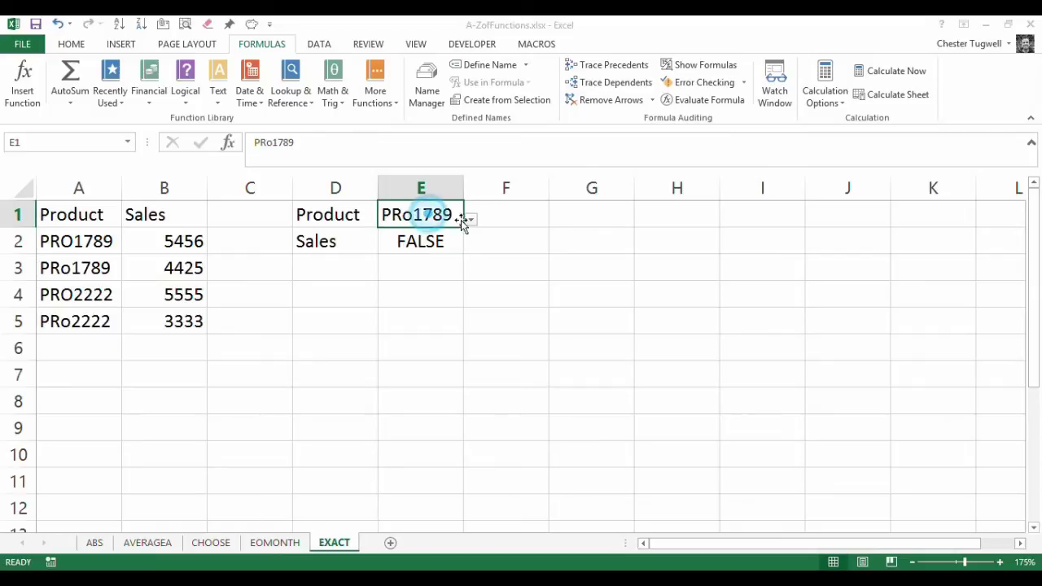
pyautogui.click(471, 219)
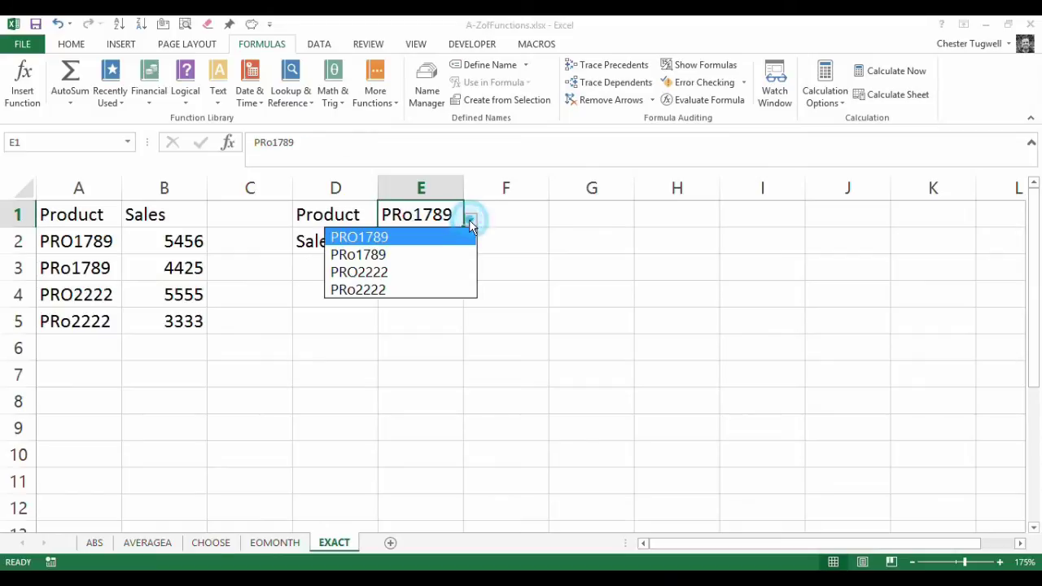
pyautogui.click(407, 290)
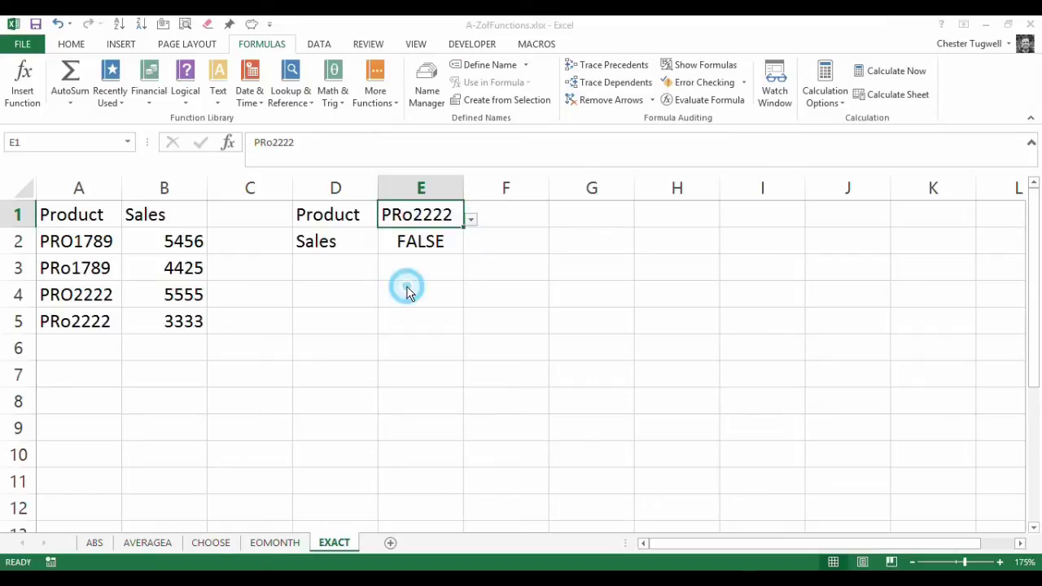
# - Evaluate the array formula in E2 in place again to examine its results for PRo2222, and cancel the edit
pyautogui.doubleClick(428, 243)
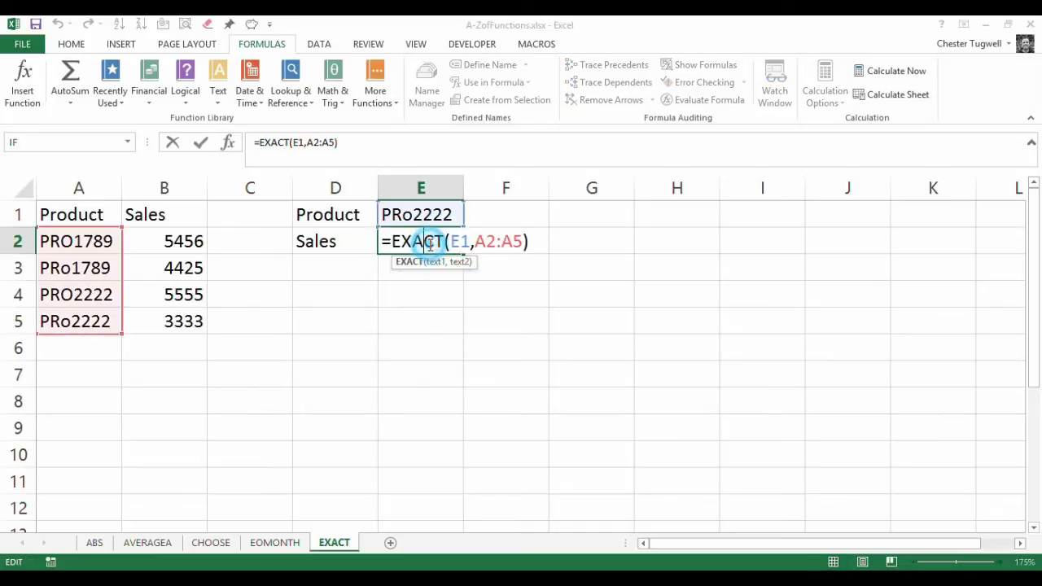
pyautogui.click(538, 241)
pyautogui.press('Escape')
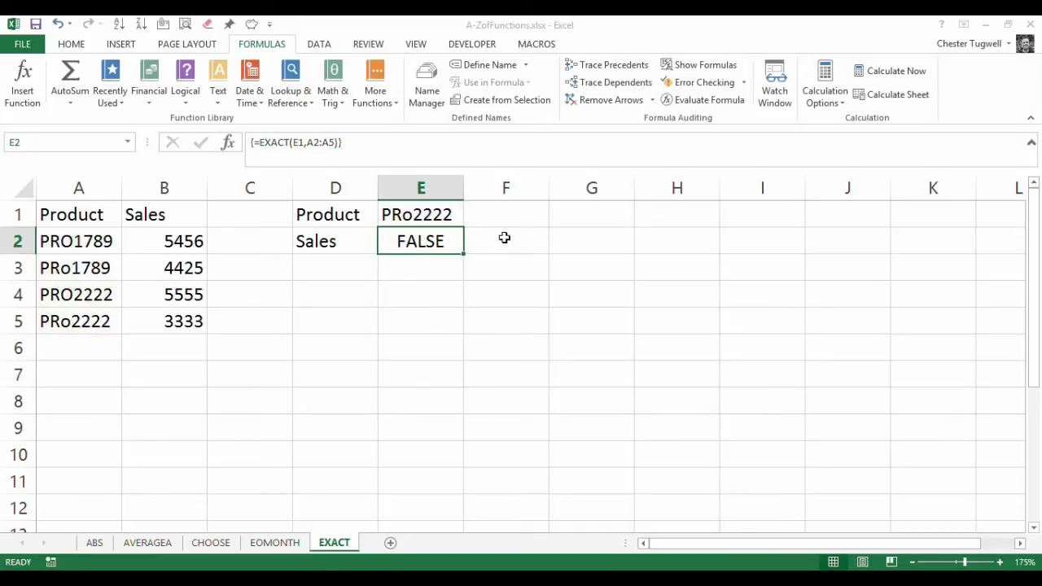
pyautogui.doubleClick(444, 241)
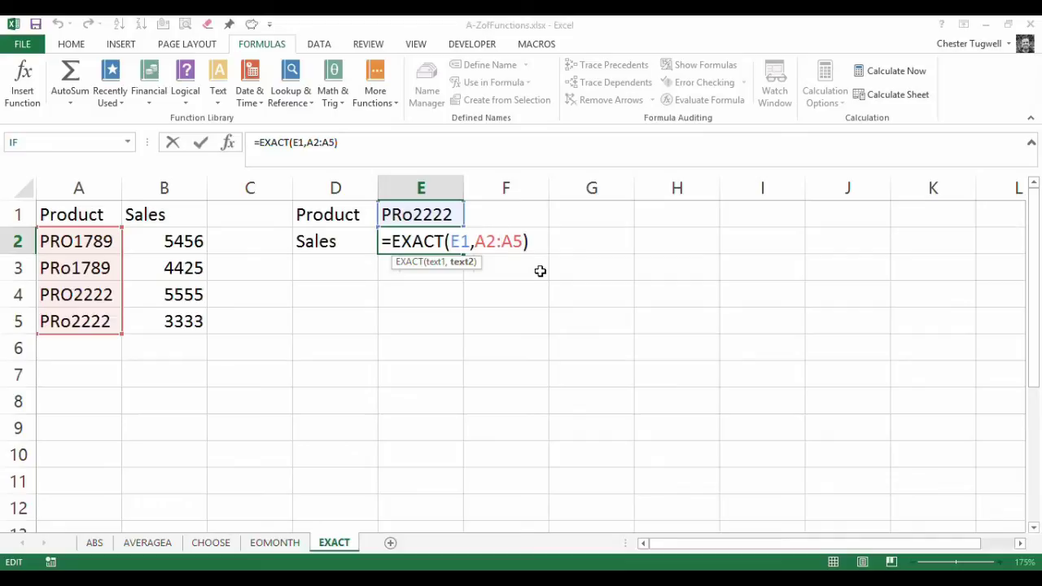
pyautogui.press('F9')
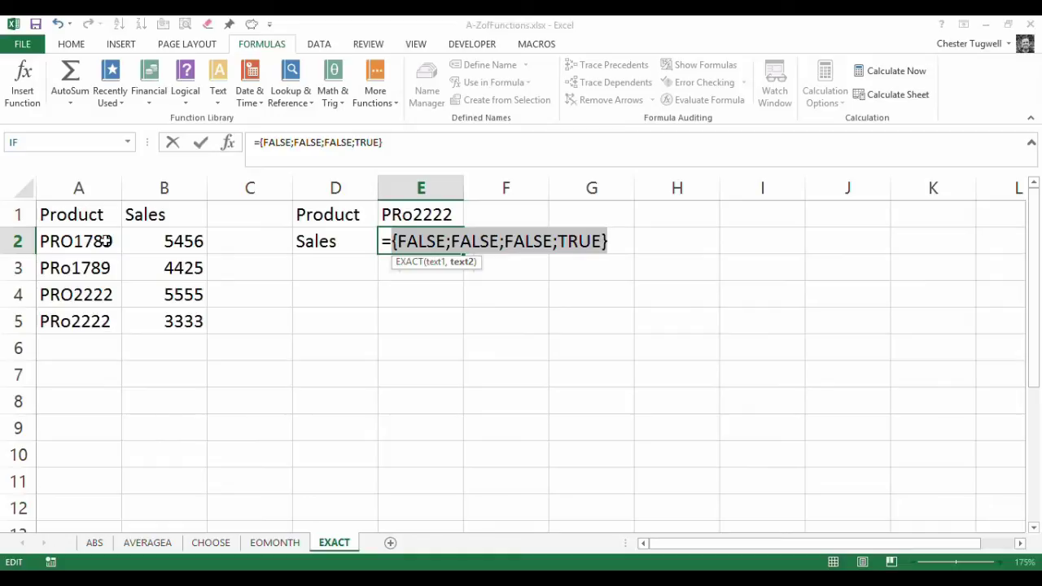
pyautogui.press('Escape')
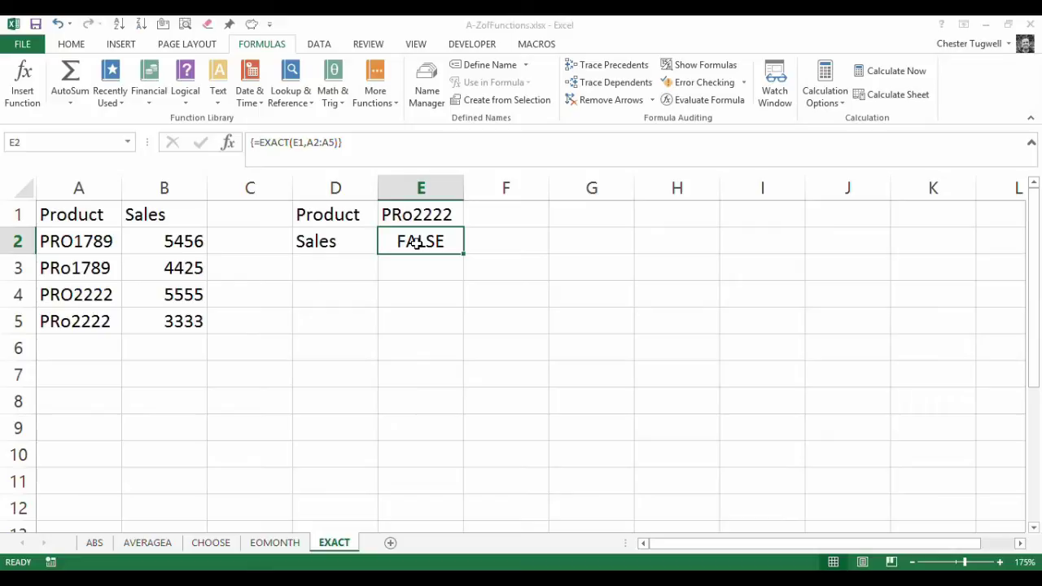
# - Start wrapping the EXACT formula in E2 in a MATCH function with TRUE as the lookup value
pyautogui.click(256, 143)
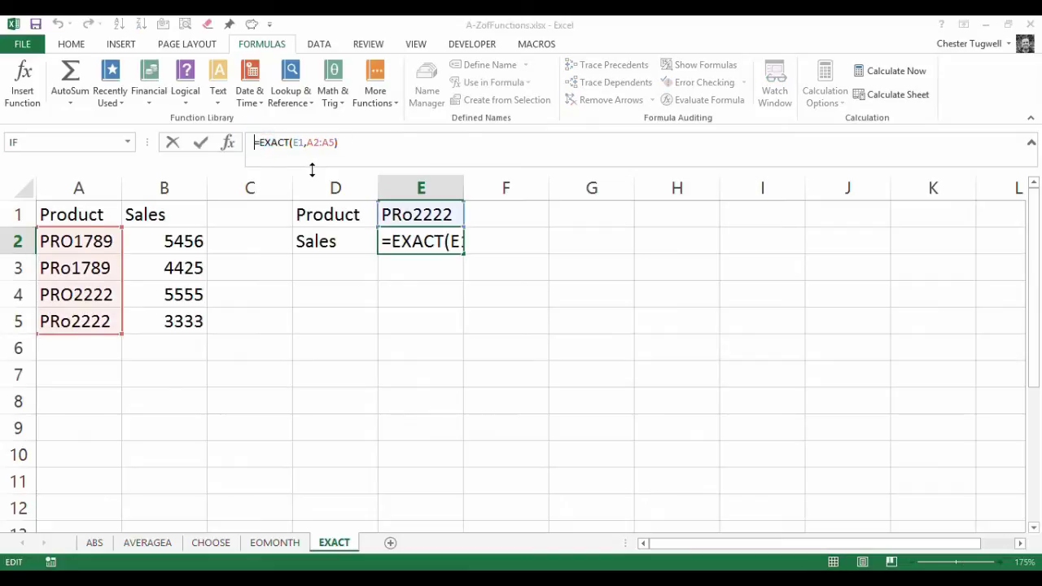
pyautogui.write('ma')
pyautogui.write('tch')
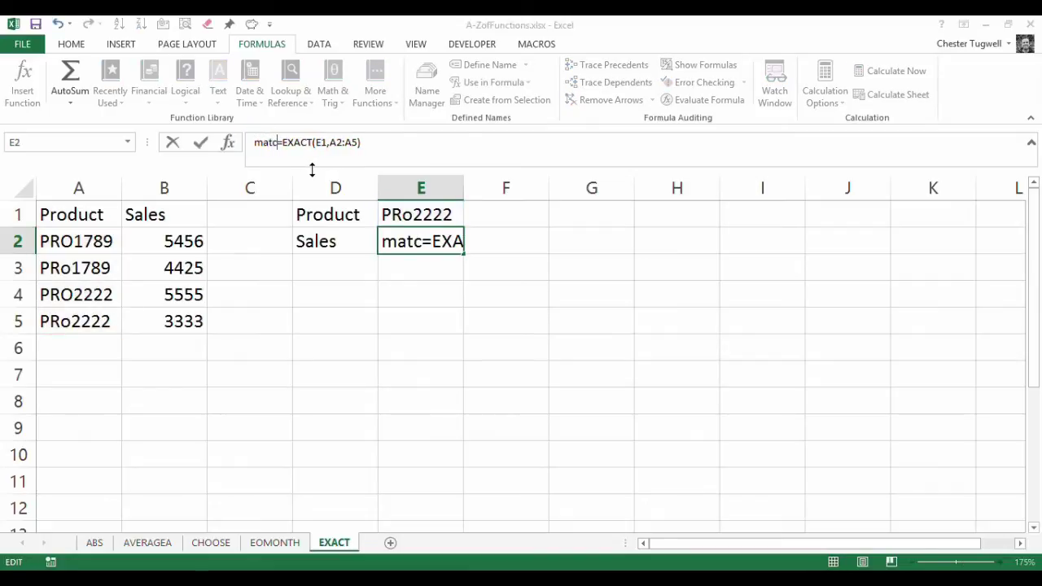
pyautogui.write('(')
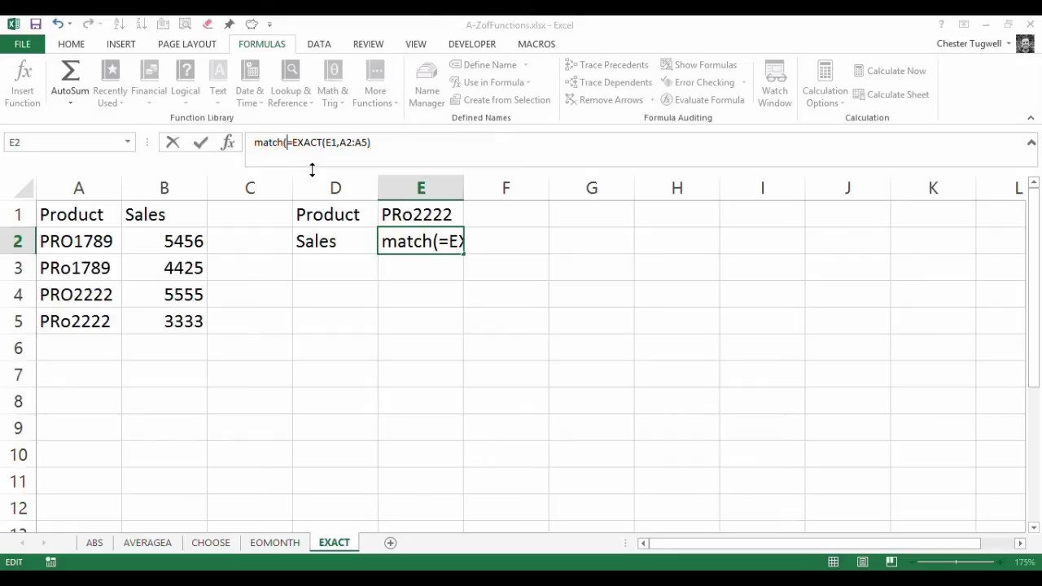
pyautogui.click(258, 144)
pyautogui.write('=')
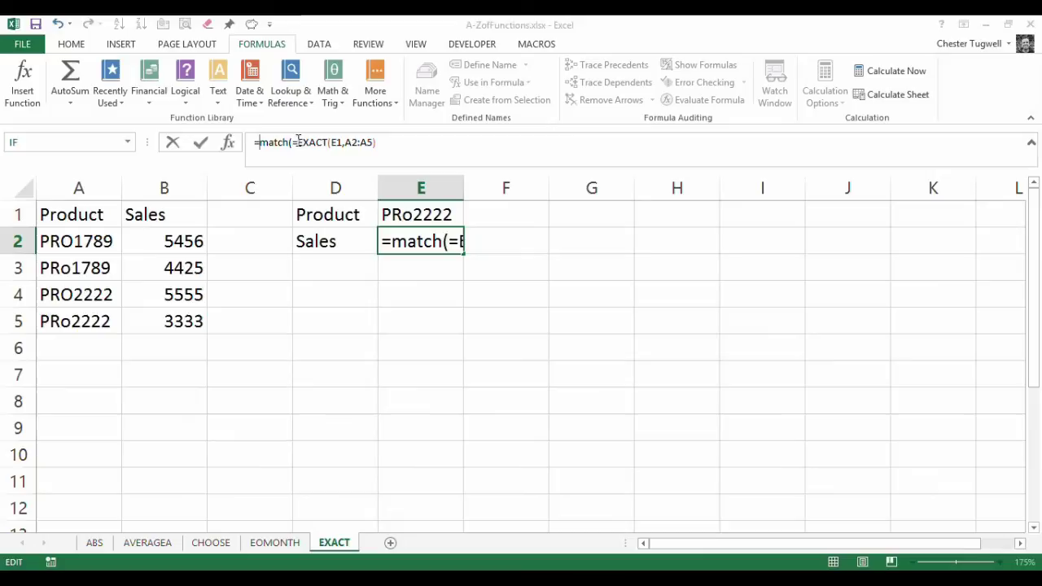
pyautogui.click(291, 143)
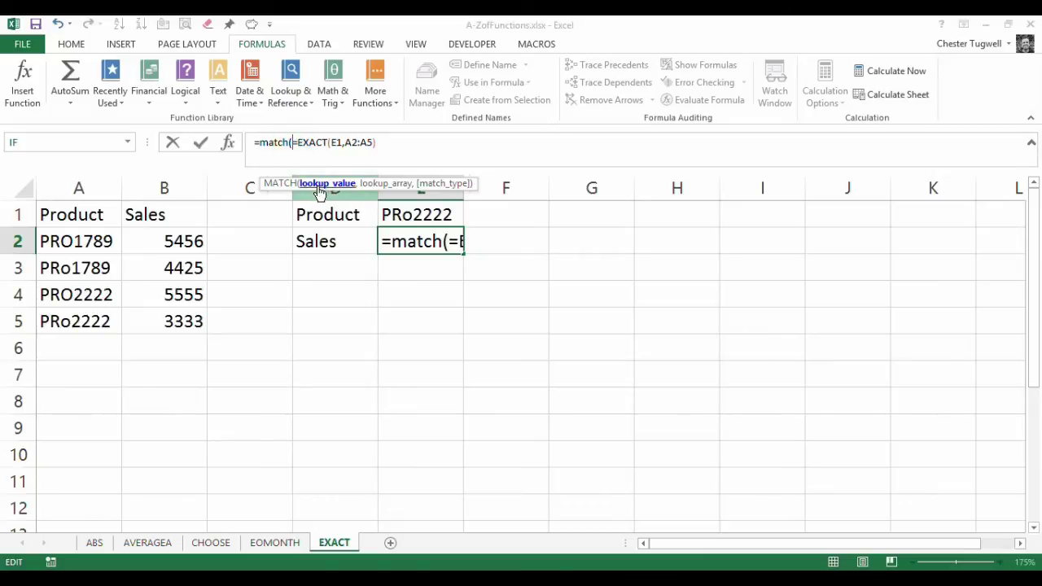
pyautogui.write('TRU')
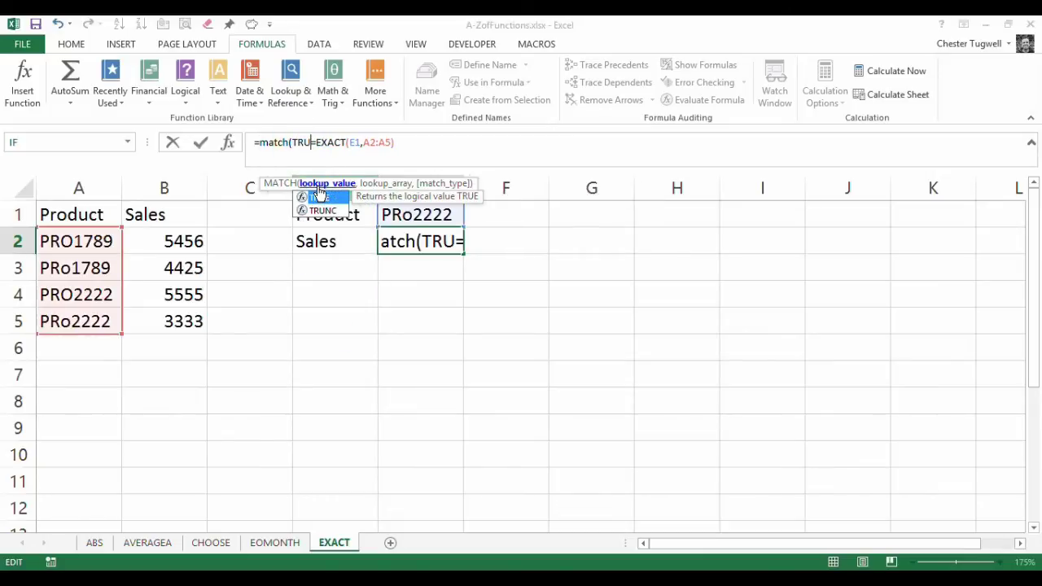
pyautogui.write('E')
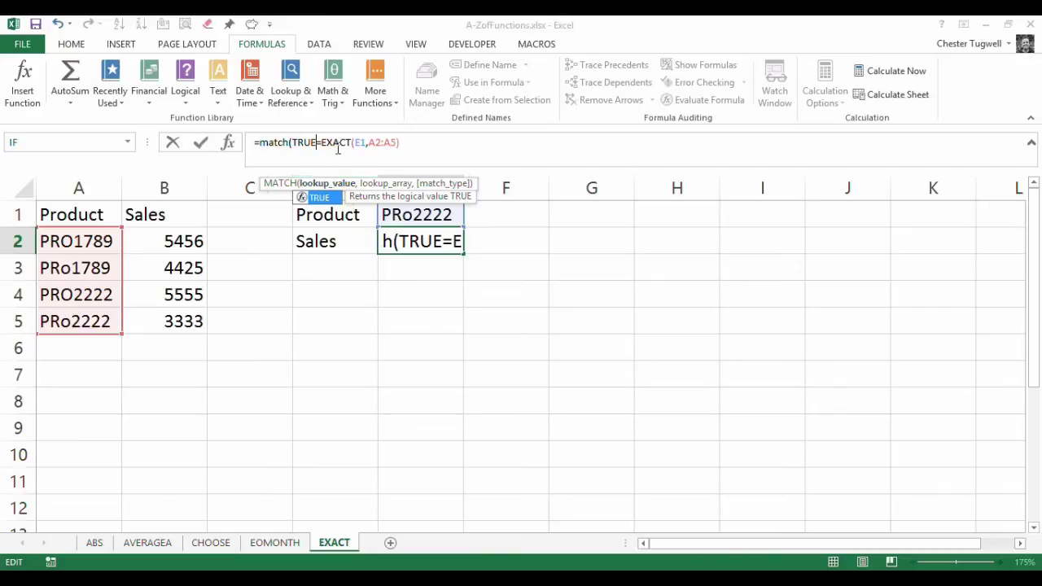
# - Make EXACT(E1,A2:A5) the lookup array of MATCH, set the match type to 0, and enter E2 as an array formula
pyautogui.click(328, 143)
pyautogui.press('BackSpace')
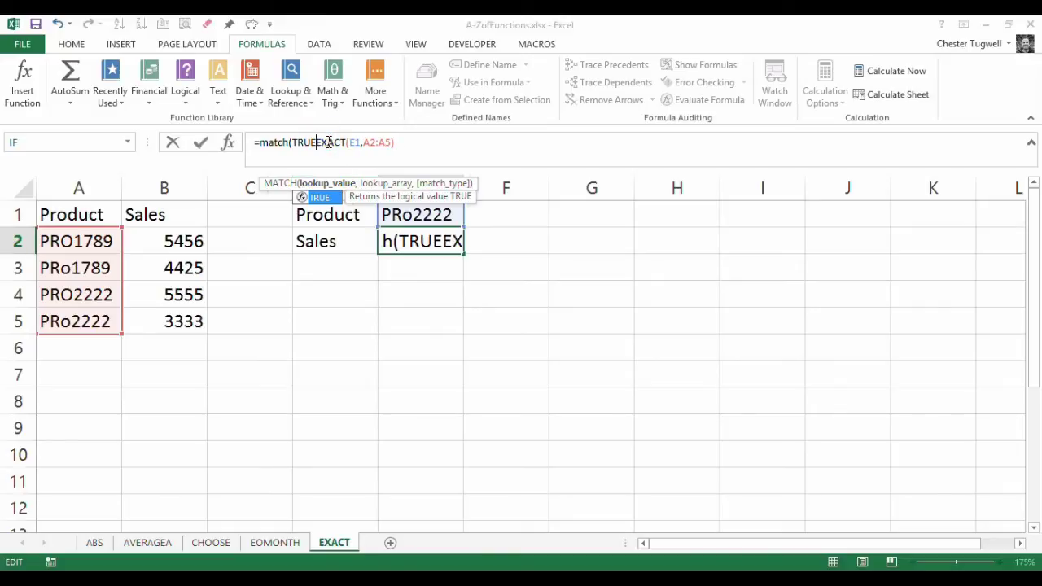
pyautogui.write(',')
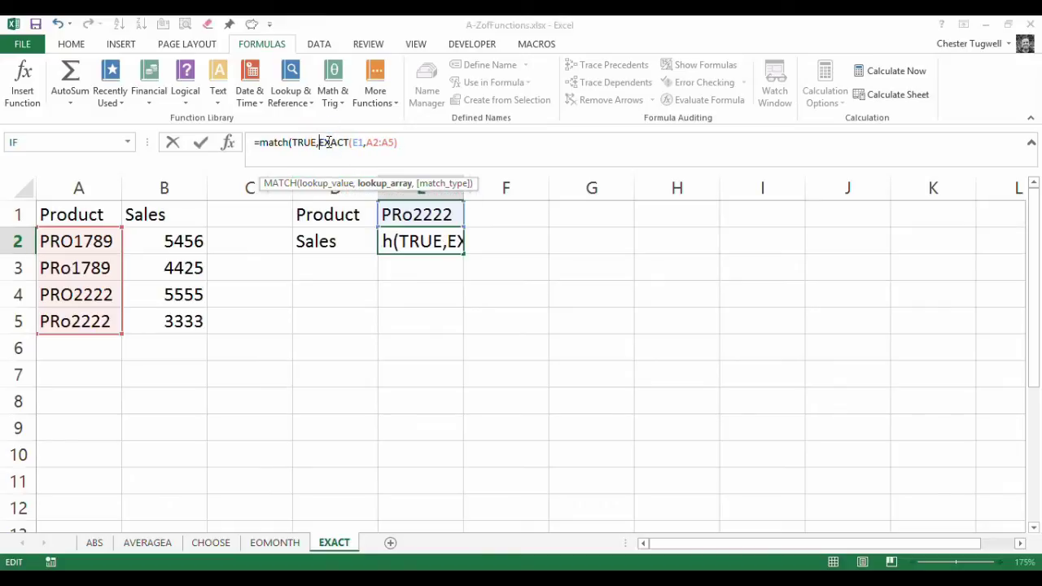
pyautogui.click(400, 143)
pyautogui.write(',0')
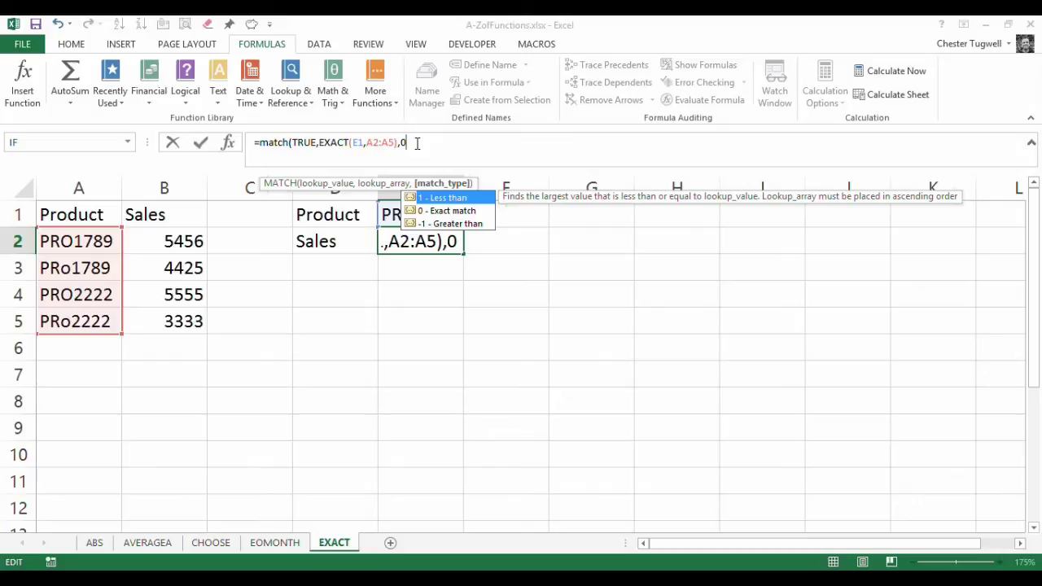
pyautogui.write(')')
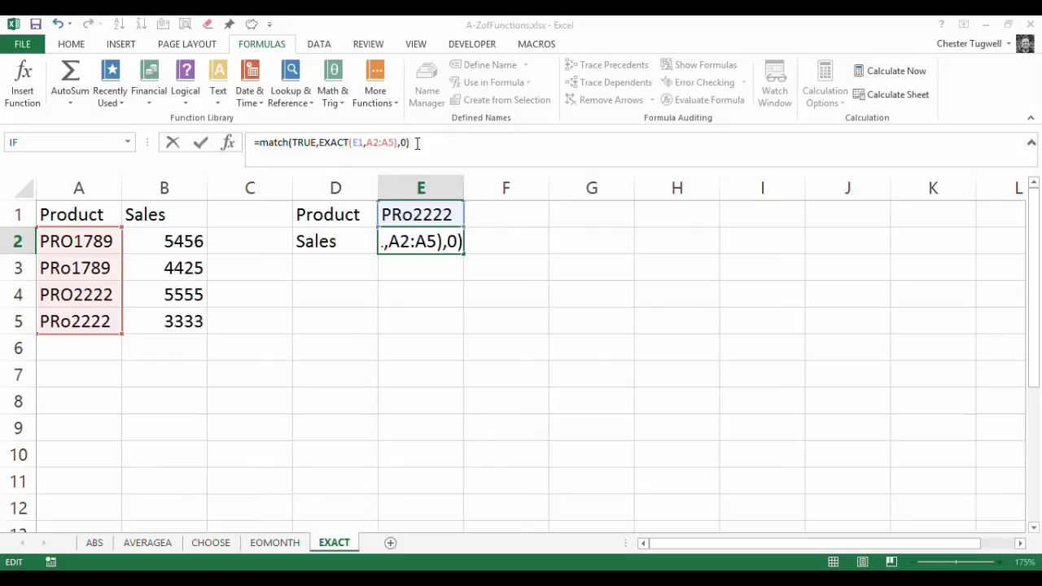
pyautogui.hotkey('ctrl', 'shift', 'Return')
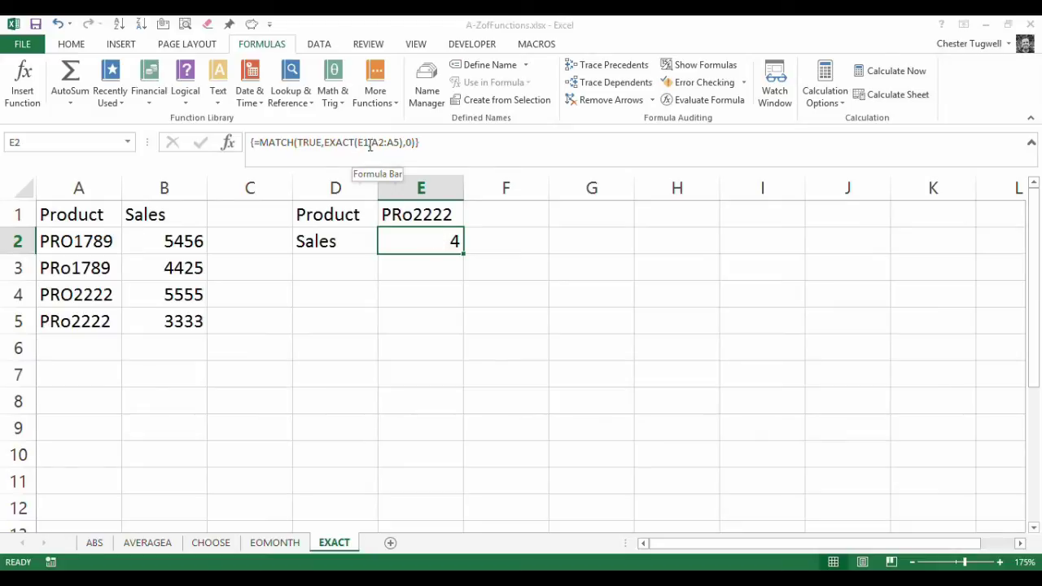
# - Test the MATCH formula by changing the product in E1 to PRo1789 and to PRO2222
pyautogui.click(451, 215)
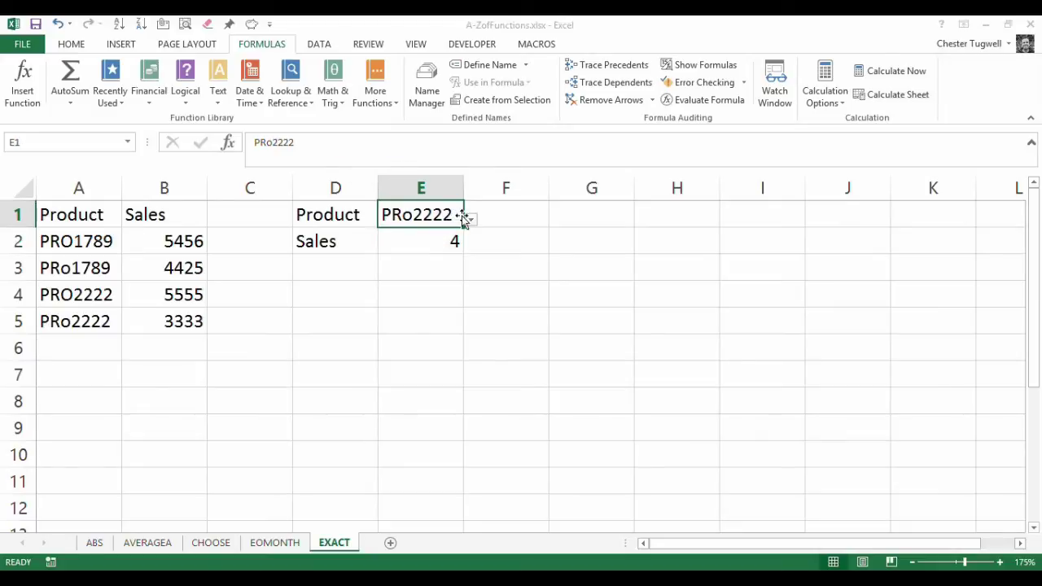
pyautogui.click(470, 219)
pyautogui.click(429, 251)
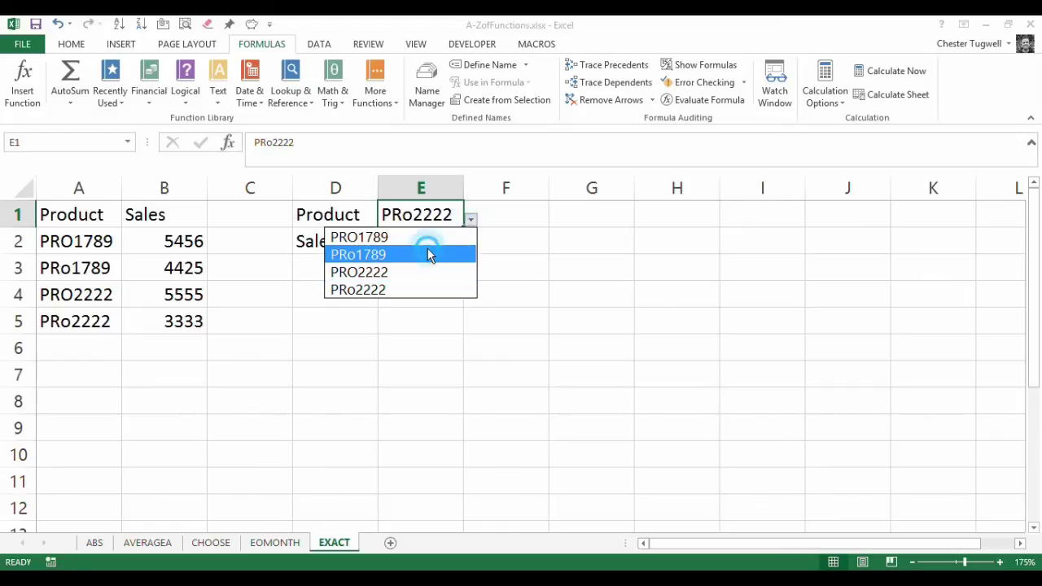
pyautogui.click(427, 247)
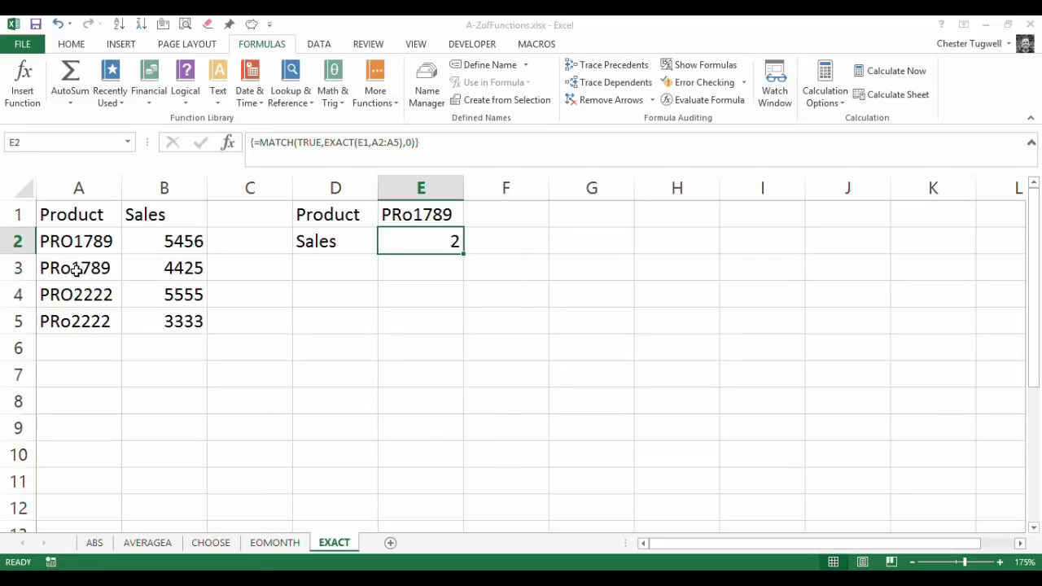
pyautogui.click(414, 214)
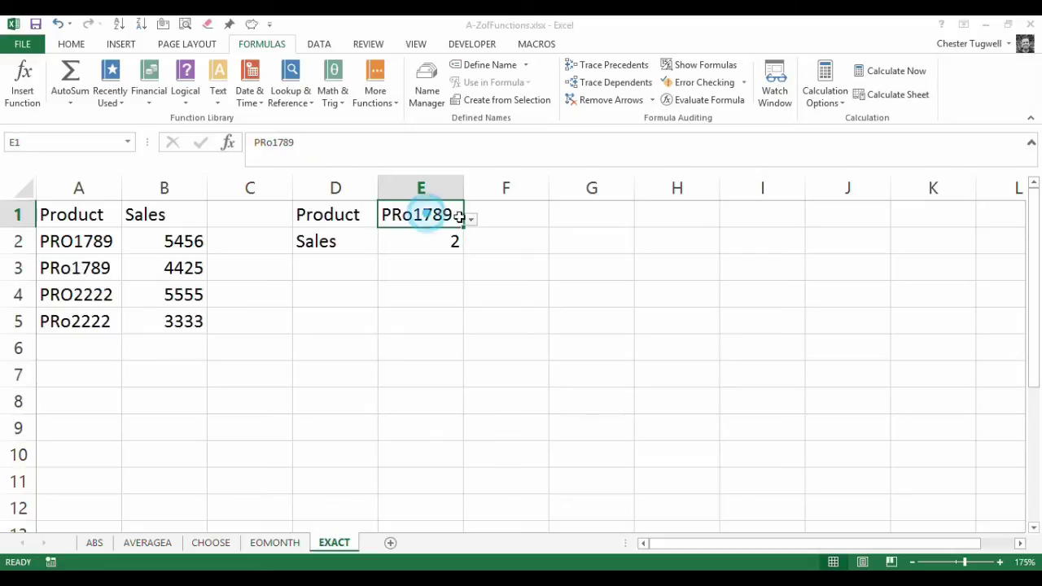
pyautogui.click(470, 219)
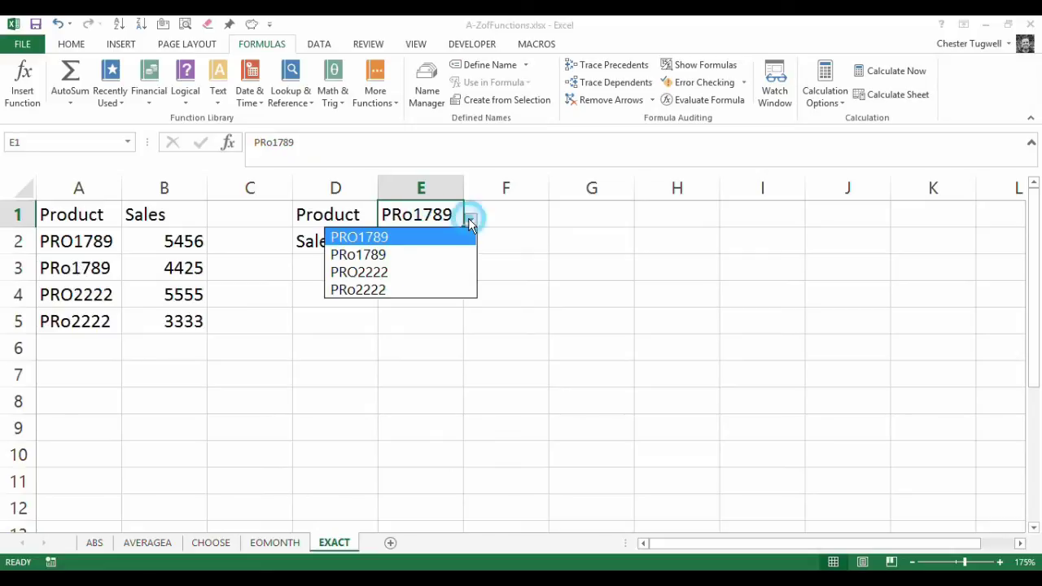
pyautogui.click(351, 272)
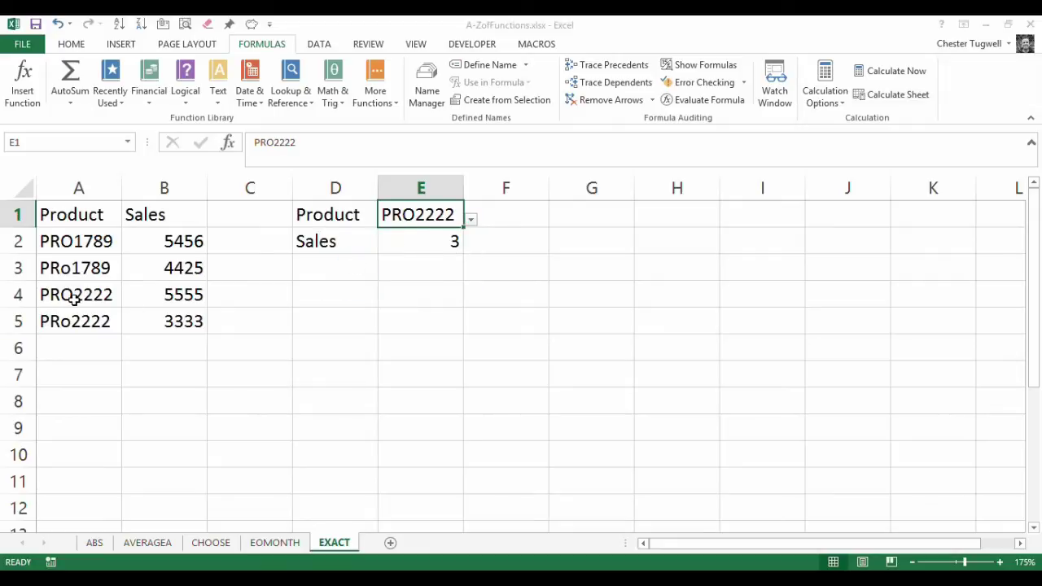
# - Wrap the MATCH formula in E2 in an INDEX function with B2:B5 as the array, and enter it as an array formula
pyautogui.click(407, 241)
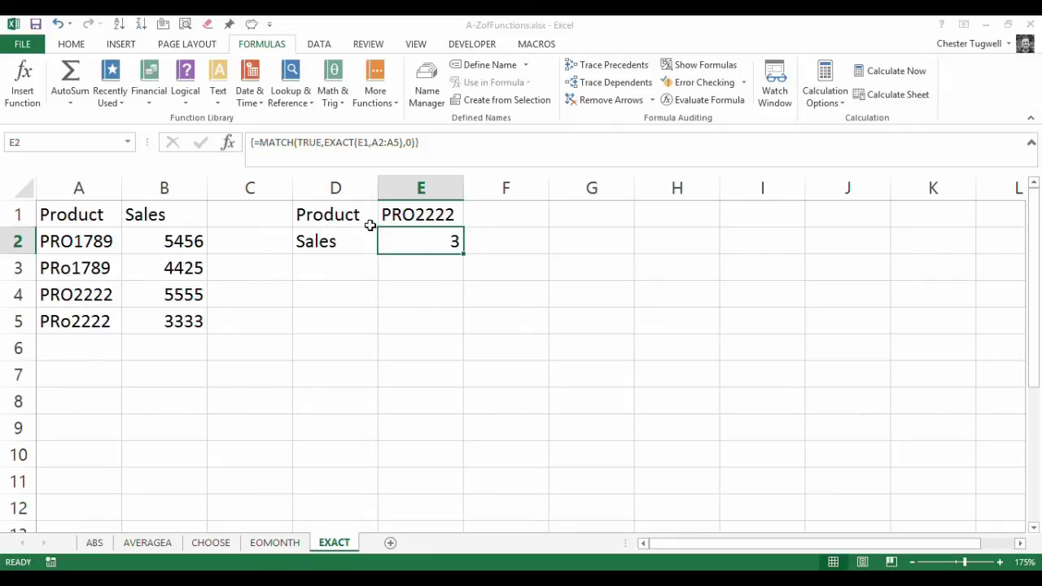
pyautogui.click(260, 144)
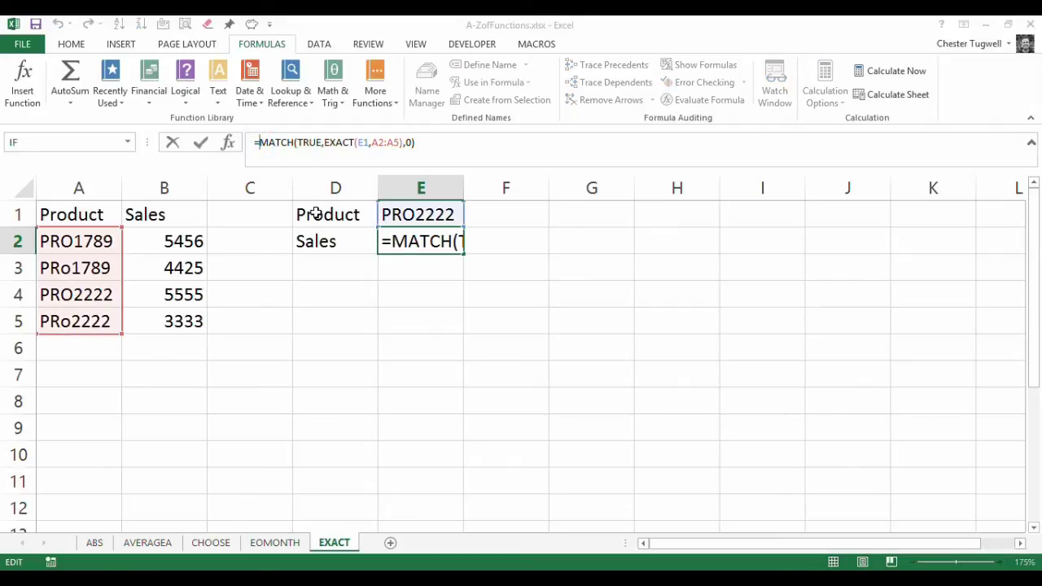
pyautogui.write('index')
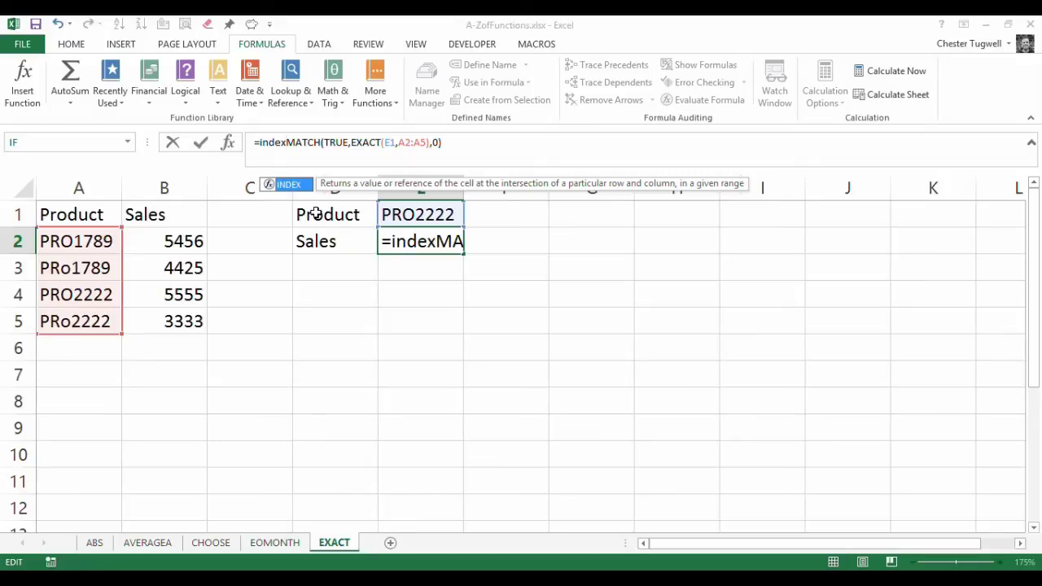
pyautogui.write('(')
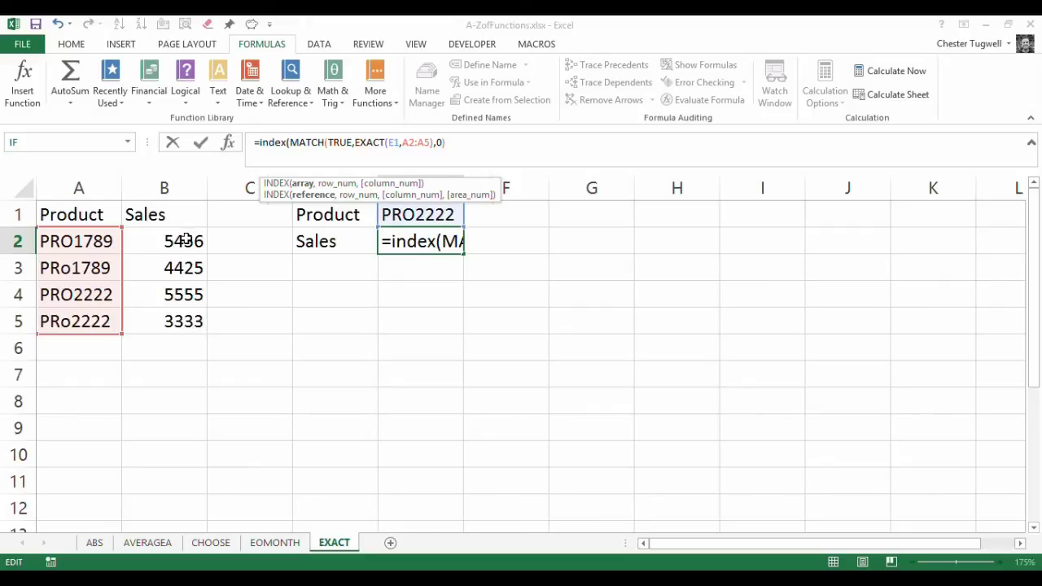
pyautogui.moveTo(185, 239); pyautogui.dragTo(186, 320)
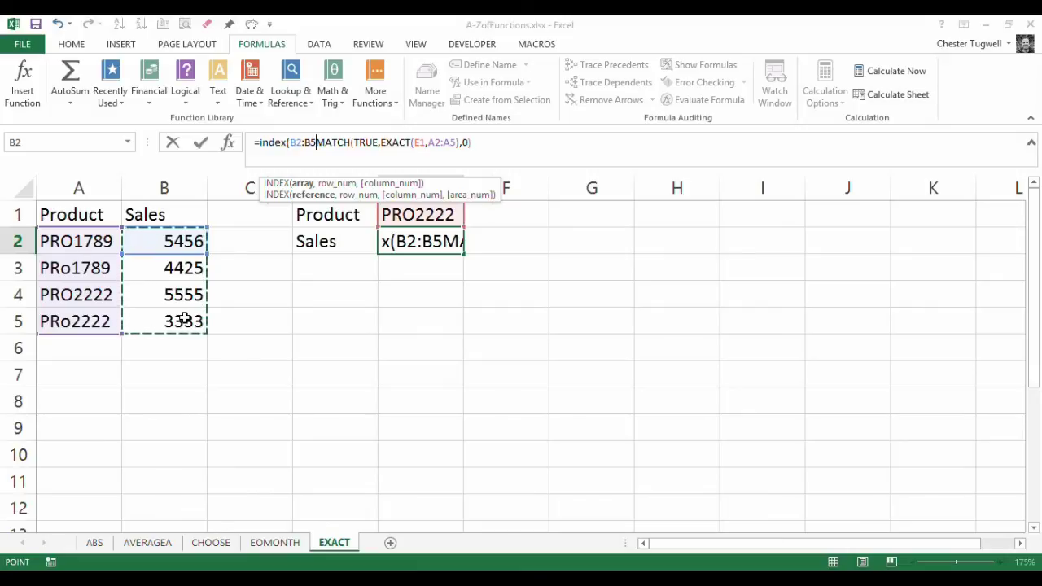
pyautogui.write(',')
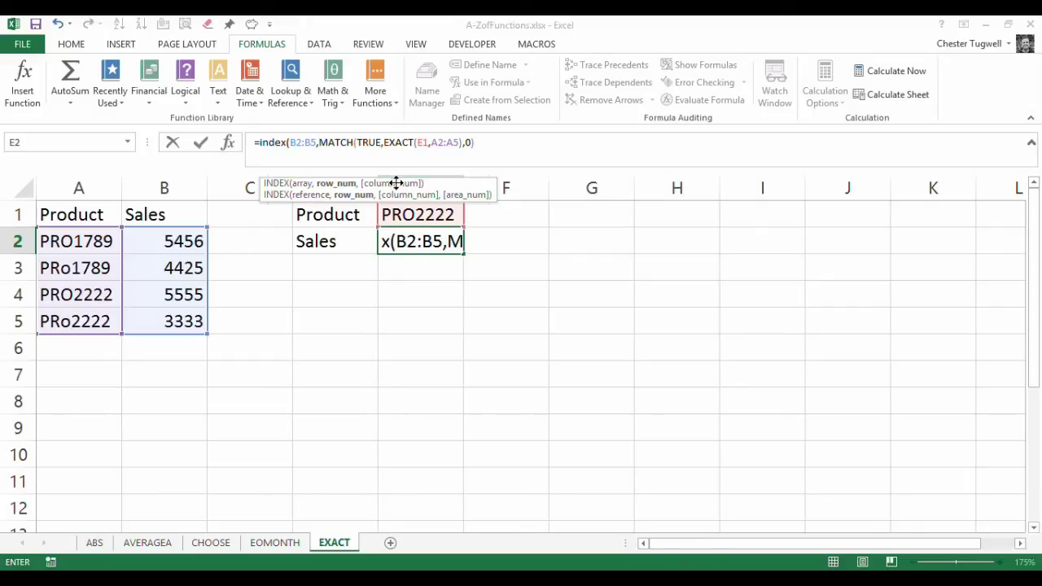
pyautogui.click(477, 144)
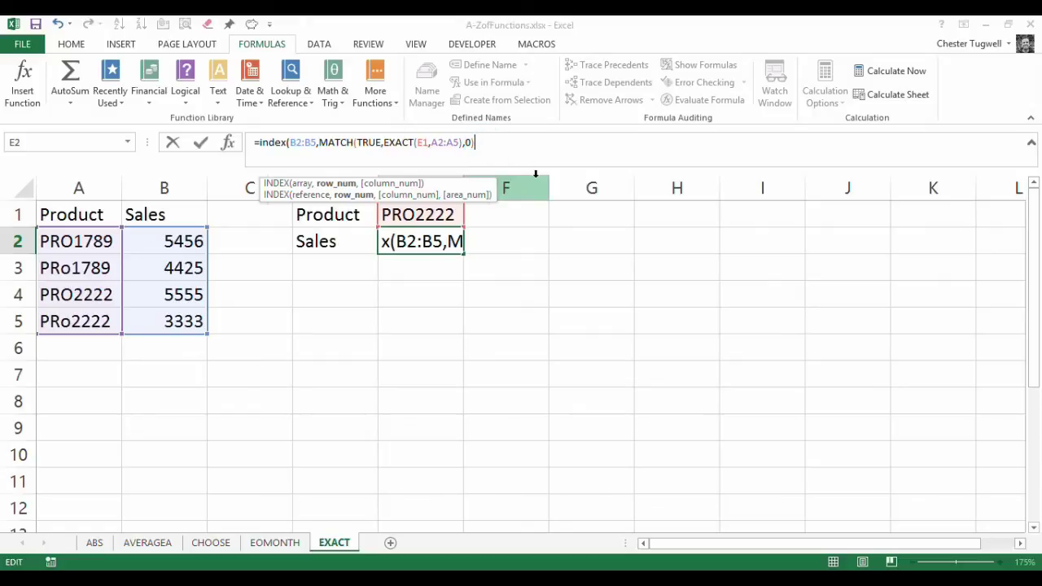
pyautogui.write(')')
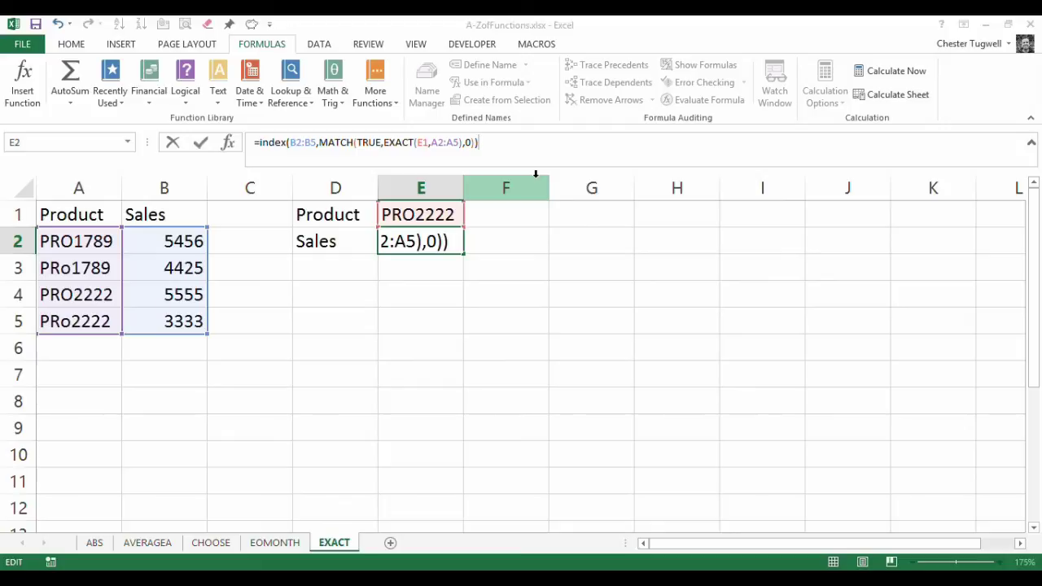
pyautogui.hotkey('ctrl', 'shift', 'Return')
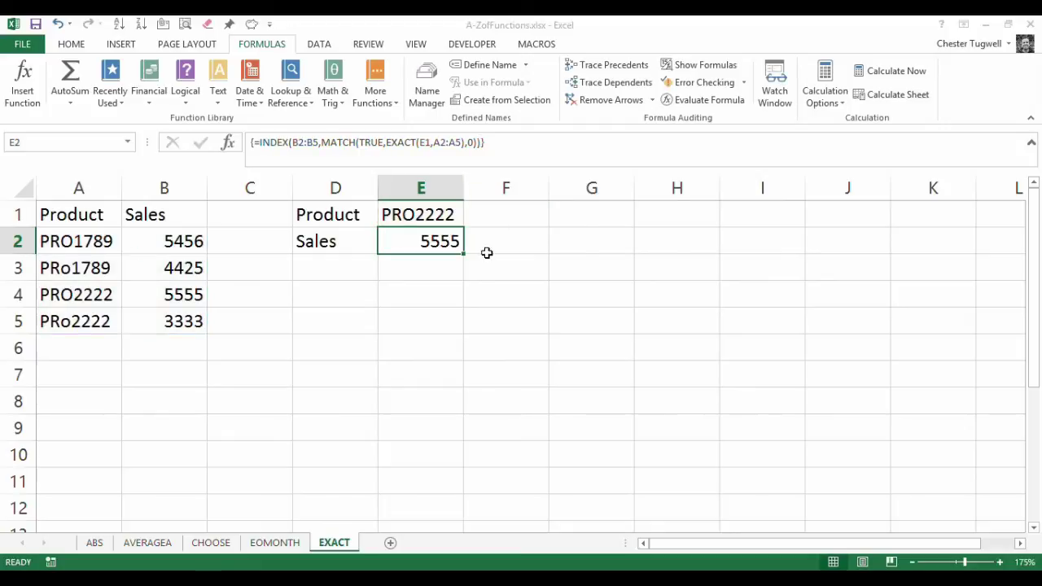
# - Test the sales lookup by changing the product in E1 to PRO1789 and to PRo1789
pyautogui.click(427, 215)
pyautogui.click(472, 220)
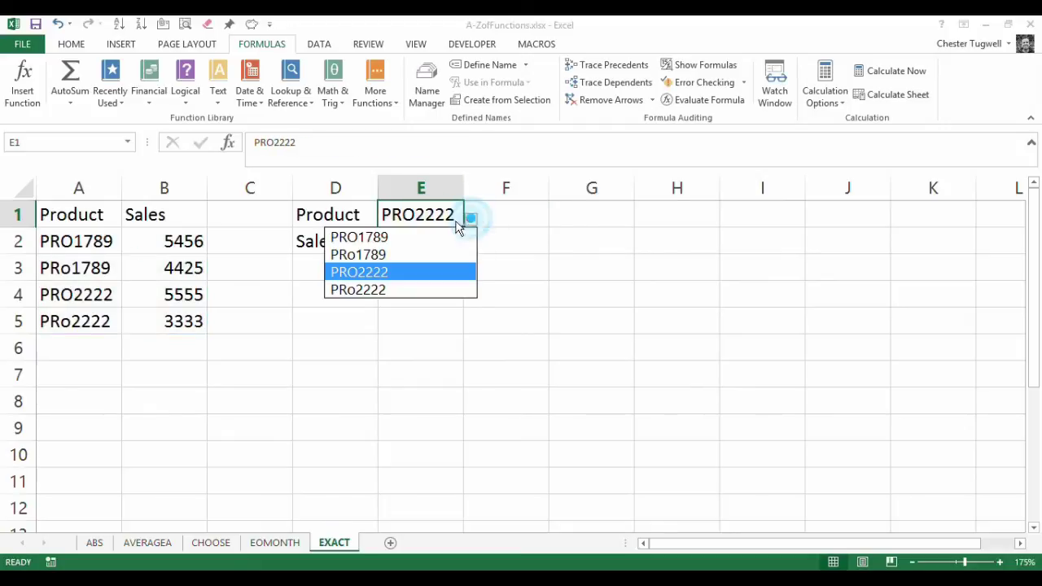
pyautogui.click(402, 235)
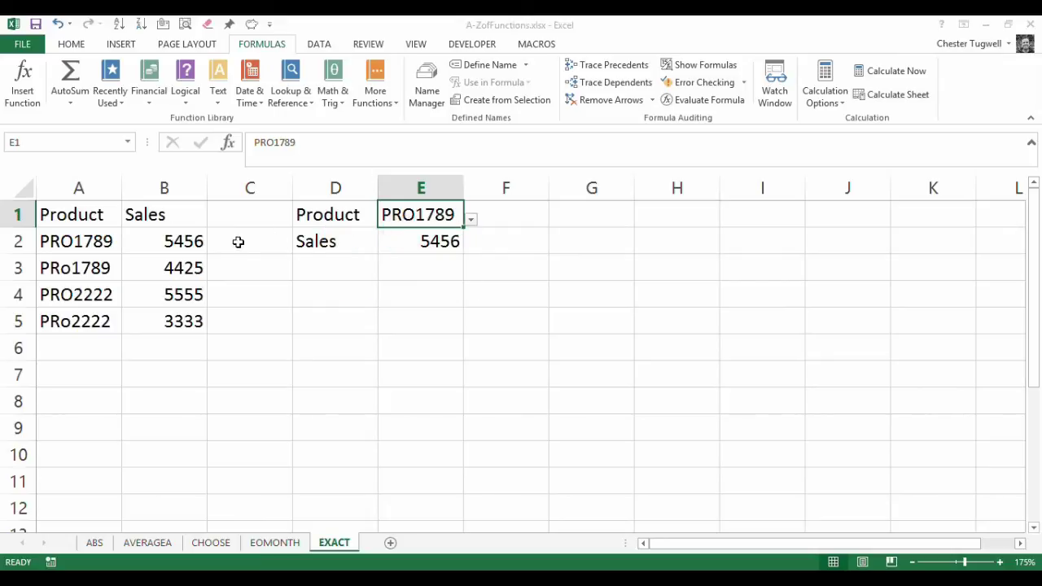
pyautogui.click(471, 220)
pyautogui.click(389, 255)
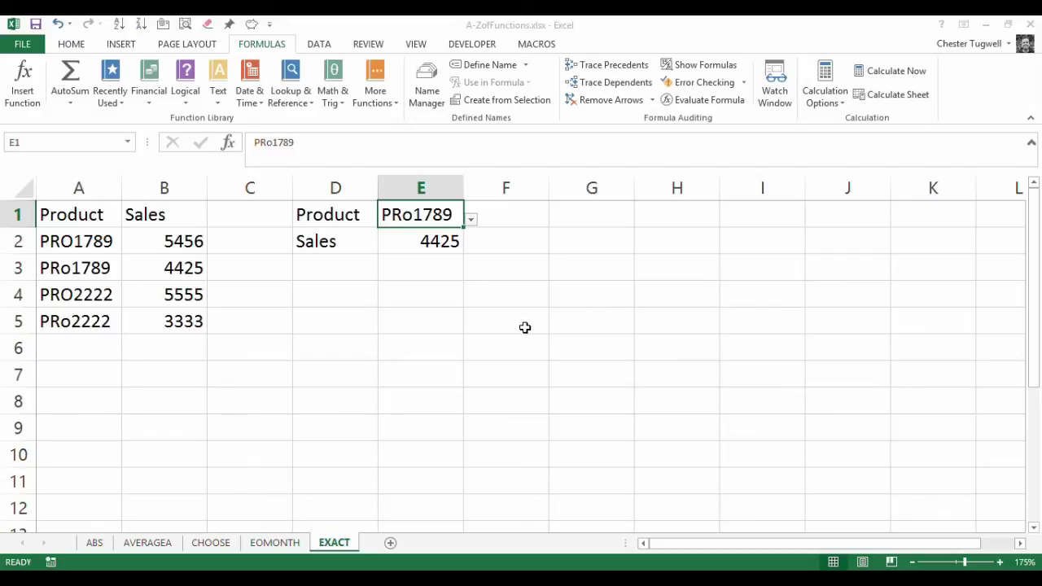
# - Open the INDEX formula in E2 for editing in the cell to examine its arguments
pyautogui.doubleClick(433, 242)
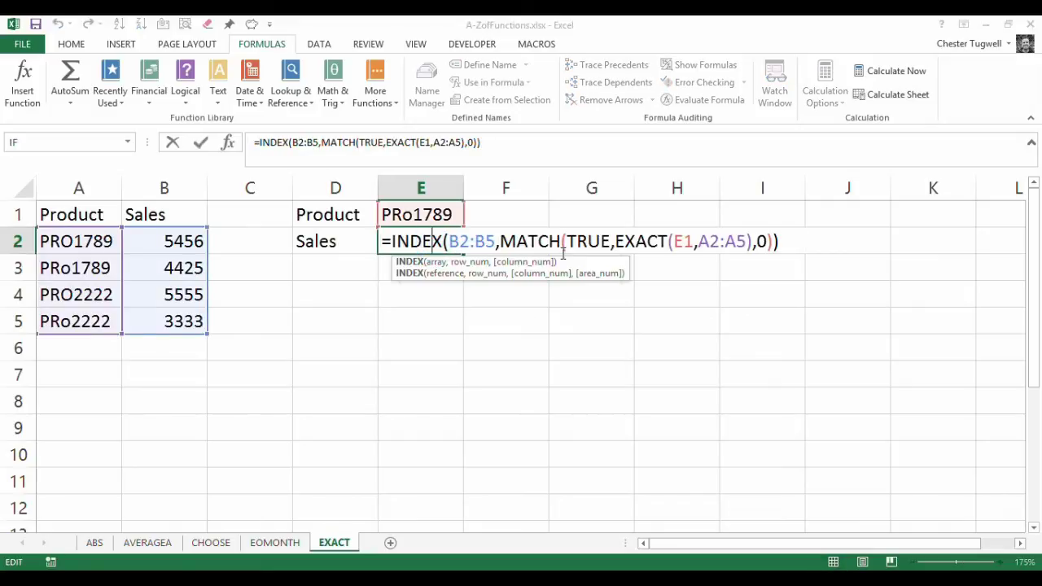